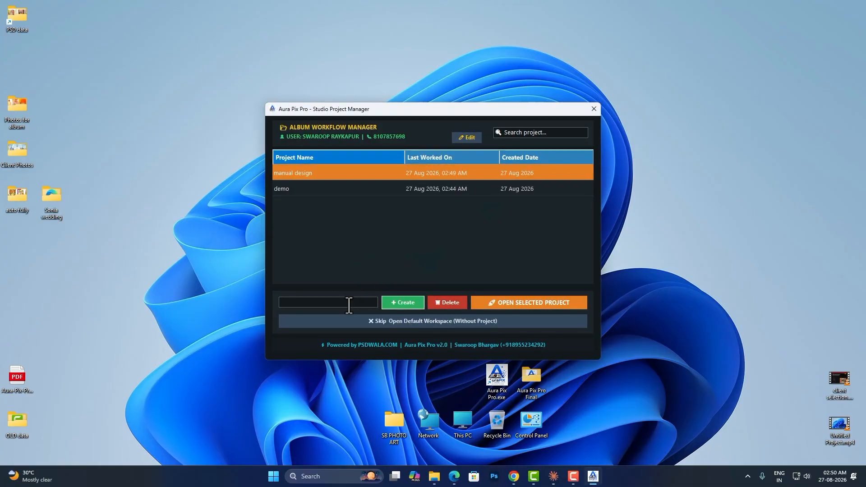
# Delete the existing "manual design" project, then create and open a new project with the name "manual design".
pyautogui.click(448, 302)
pyautogui.click(464, 272)
pyautogui.click(336, 302)
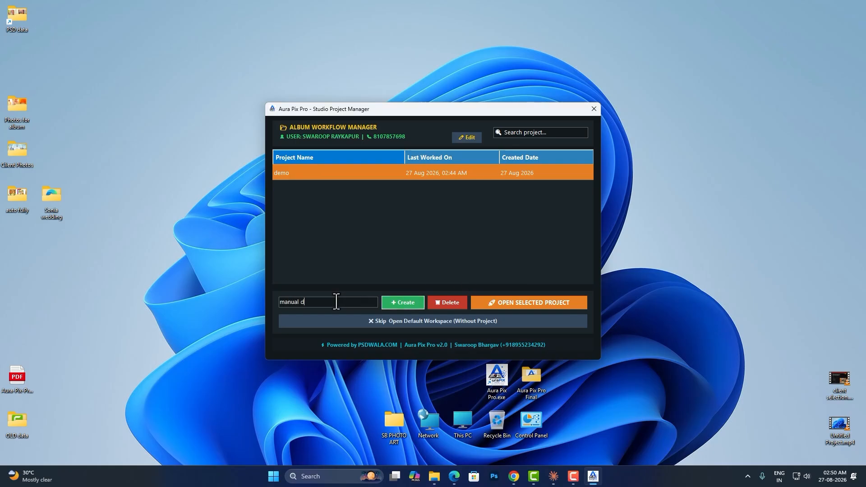
pyautogui.press('Return')
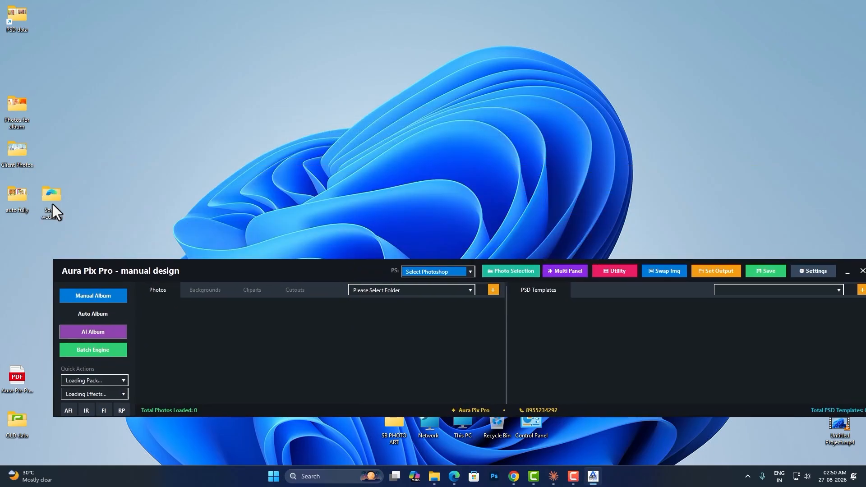
# Load the "haldi - Copy" folder from the desktop wedding folder as the project's photos and move the window to the screen's lower edge.
pyautogui.doubleClick(46, 203)
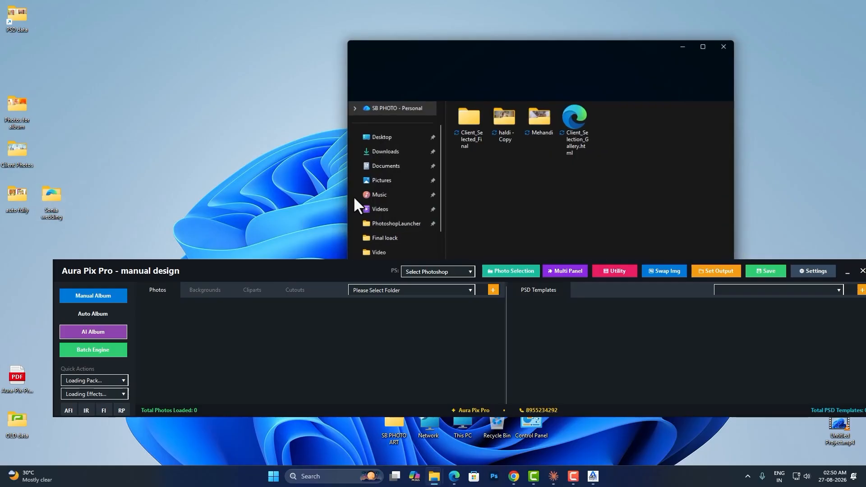
pyautogui.moveTo(497, 122); pyautogui.dragTo(310, 319)
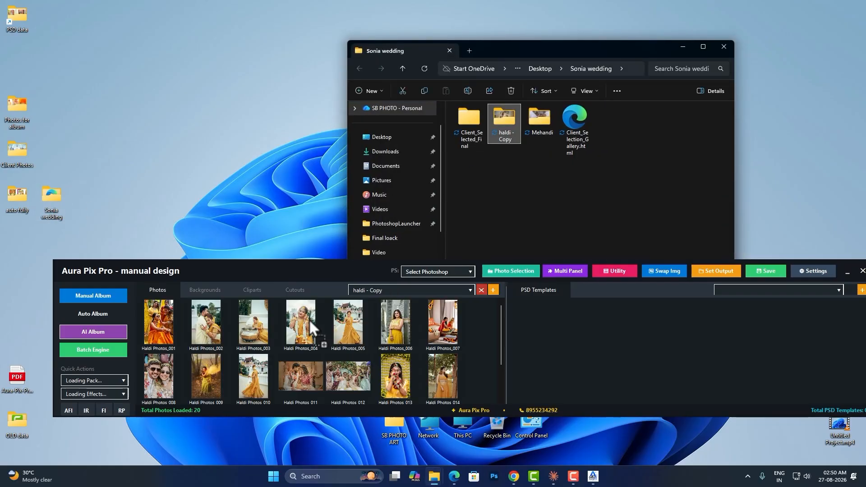
pyautogui.click(683, 47)
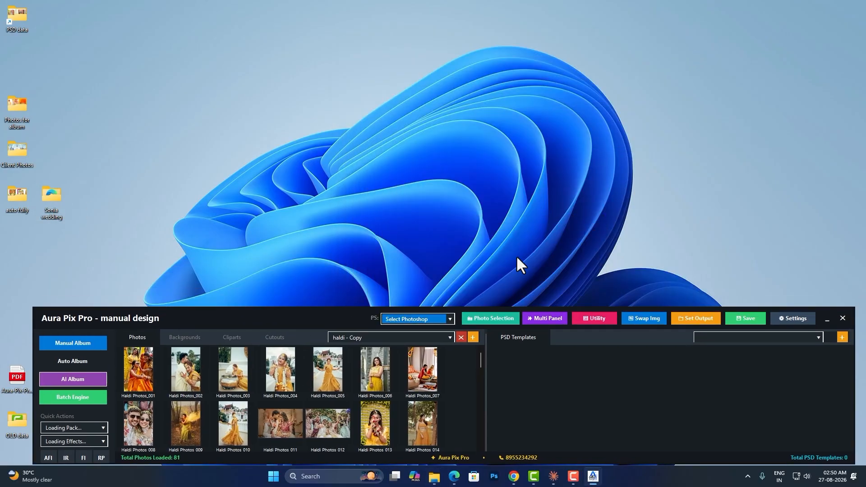
pyautogui.moveTo(342, 316); pyautogui.dragTo(338, 318)
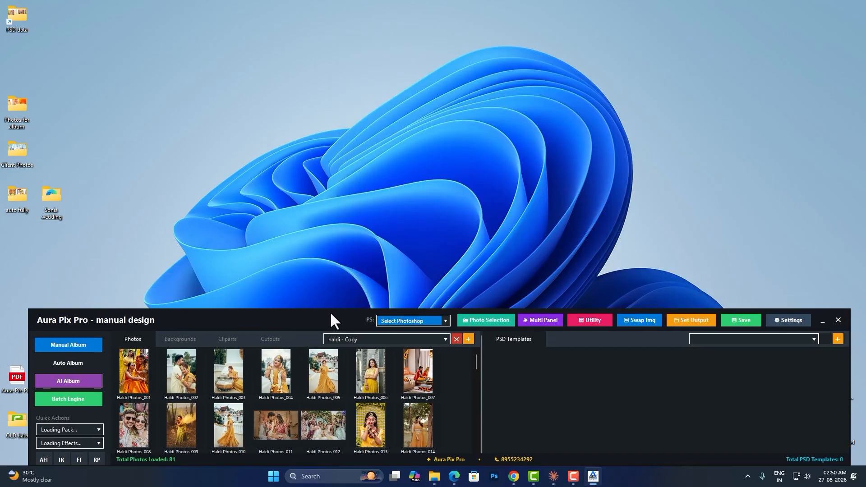
# Load the "02 Z SERIES (1)" folder from 02 Z SERIES PART 2 as the project's PSD templates.
pyautogui.doubleClick(23, 17)
pyautogui.click(415, 79)
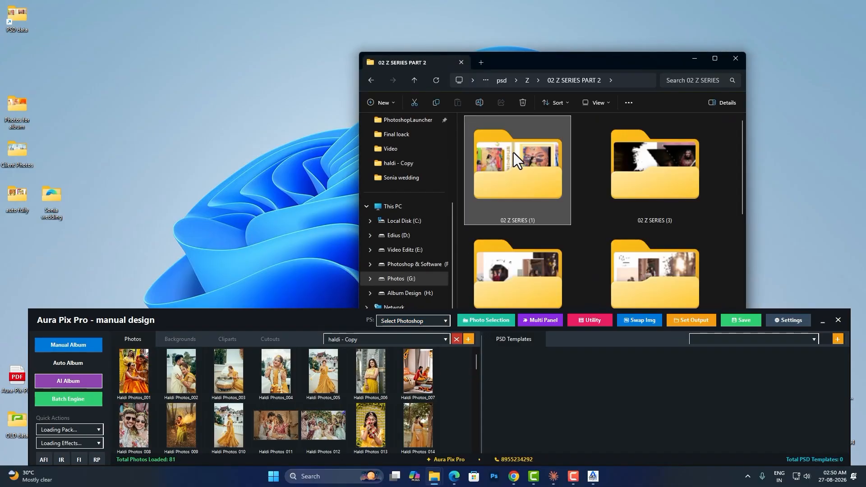
pyautogui.moveTo(514, 153); pyautogui.dragTo(697, 432)
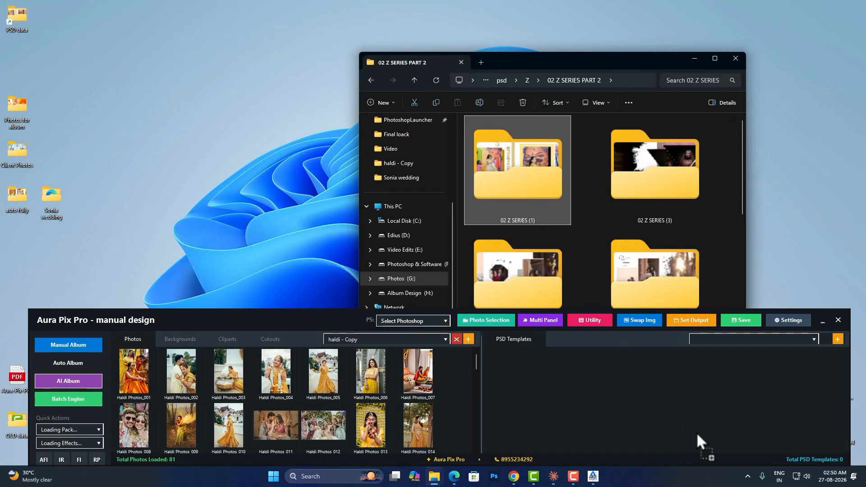
pyautogui.click(695, 58)
pyautogui.scroll(-5, 645, 385)
# Connect the project to Adobe Photoshop 2026, dismiss the scratch disk warning and minimize Photoshop.
pyautogui.click(413, 321)
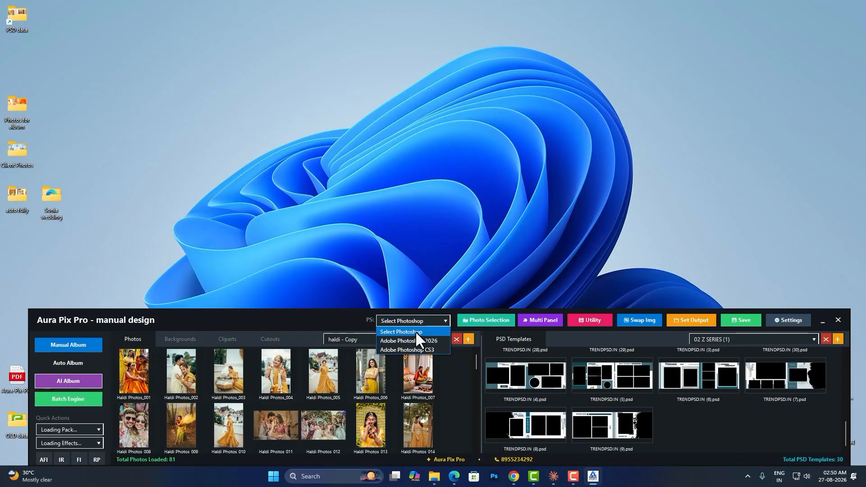
pyautogui.click(415, 340)
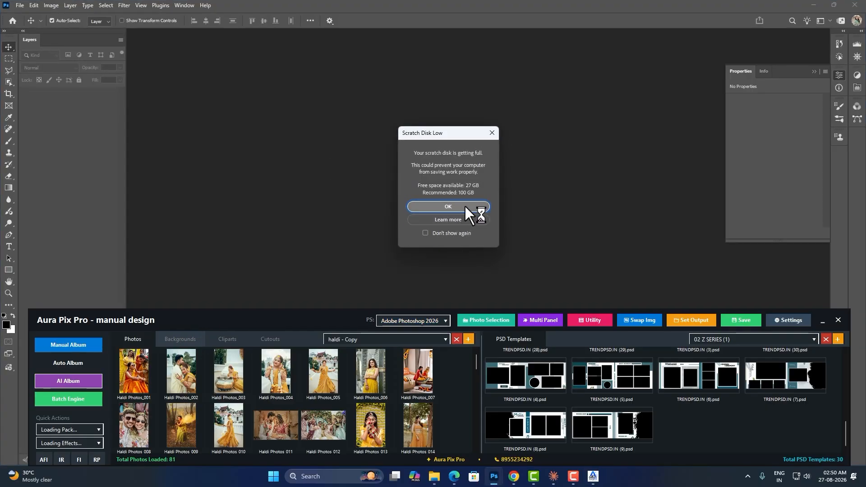
pyautogui.click(465, 207)
pyautogui.click(813, 3)
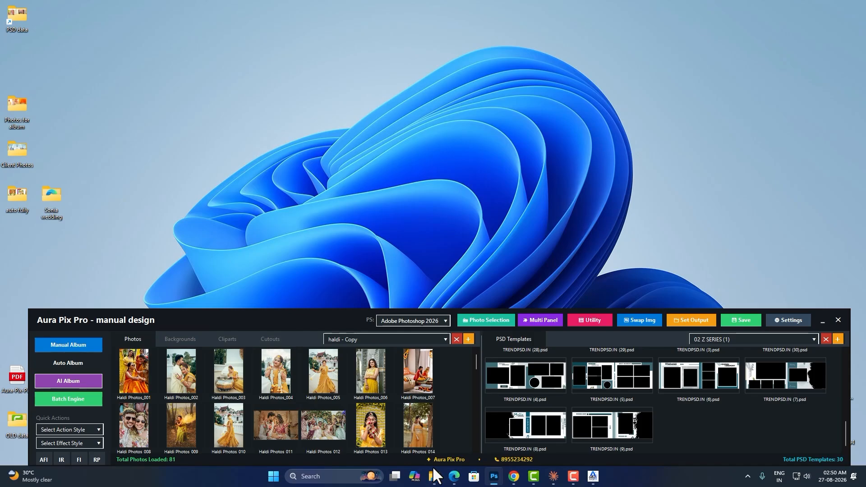
# Load the "Light" folder from the 5000 Wedding Album Backgrounds collection as the project's backgrounds.
pyautogui.moveTo(436, 478)
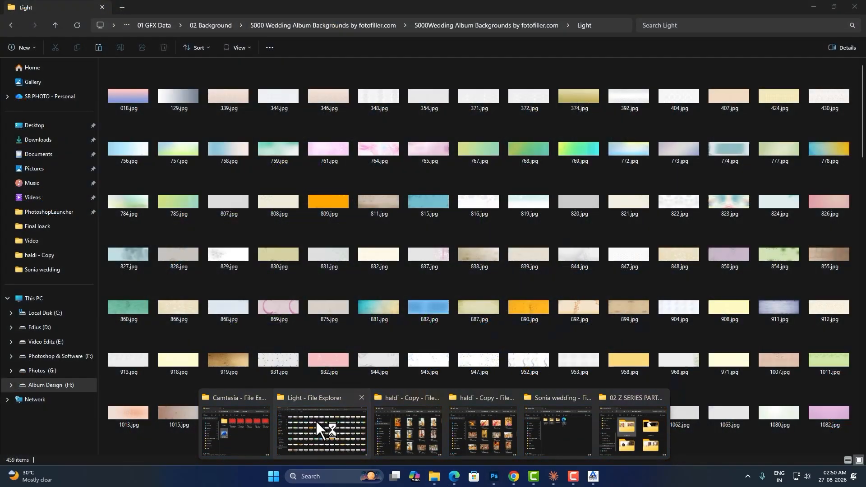
pyautogui.click(316, 420)
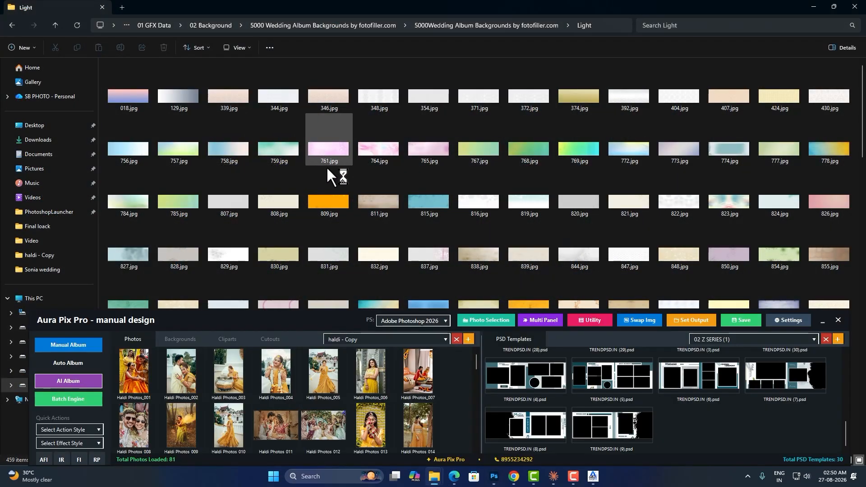
pyautogui.click(55, 25)
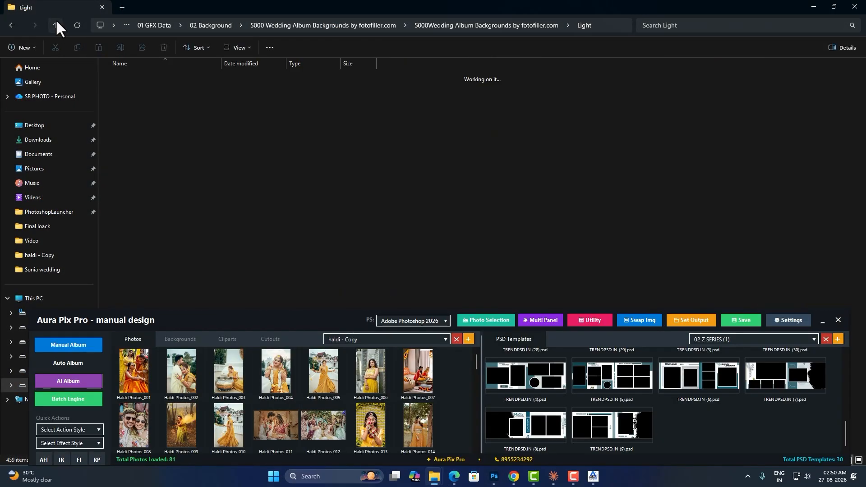
pyautogui.click(180, 339)
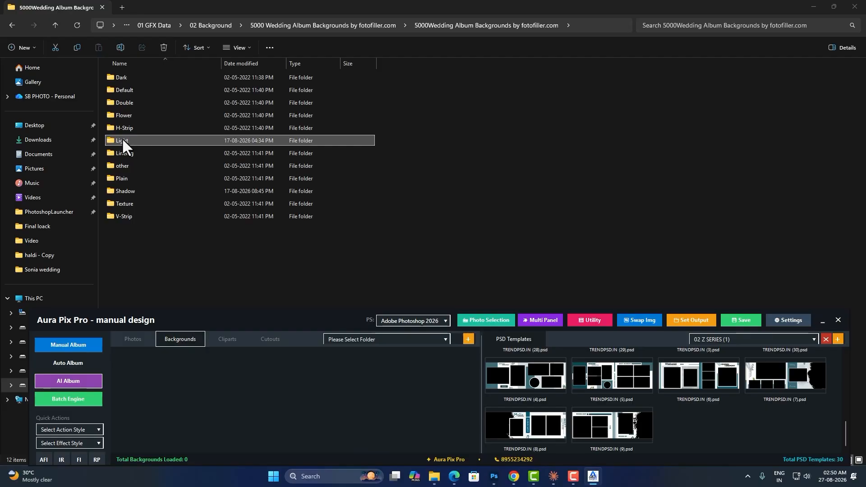
pyautogui.moveTo(122, 140); pyautogui.dragTo(195, 393)
pyautogui.scroll(-10, 339, 383)
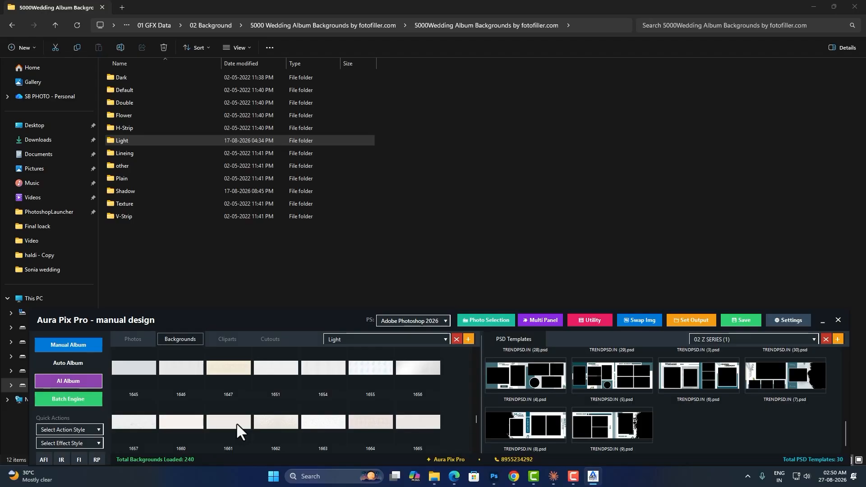
pyautogui.click(814, 7)
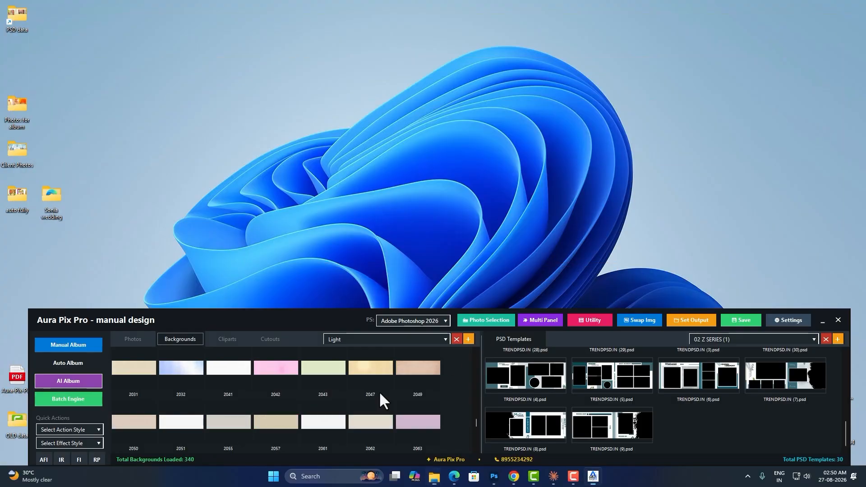
# Switch to Photoshop, open the template TRENDPSD.IN (1).psd and enable Place Normal Layer for photo placement.
pyautogui.click(494, 476)
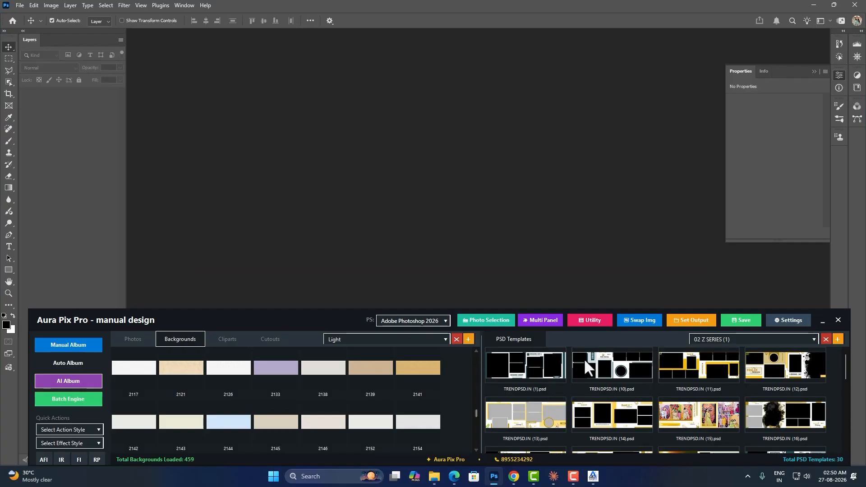
pyautogui.click(538, 364)
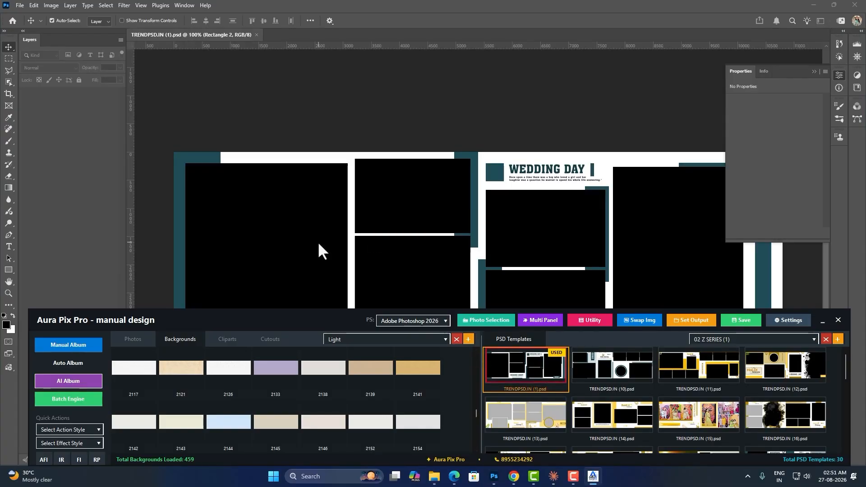
pyautogui.click(791, 320)
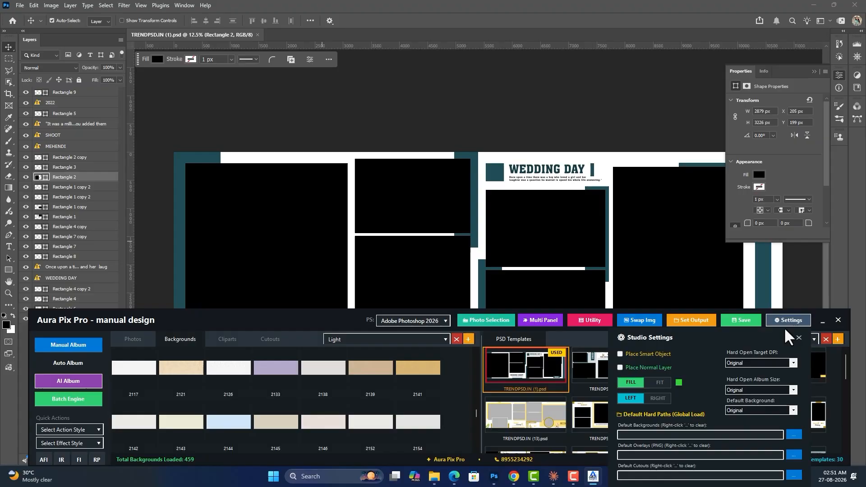
pyautogui.click(650, 367)
pyautogui.click(794, 321)
# Fill the large Rectangle 2 frame on the left page with Haldi Photos_008 and collapse the layer properties.
pyautogui.scroll(-3, 323, 222)
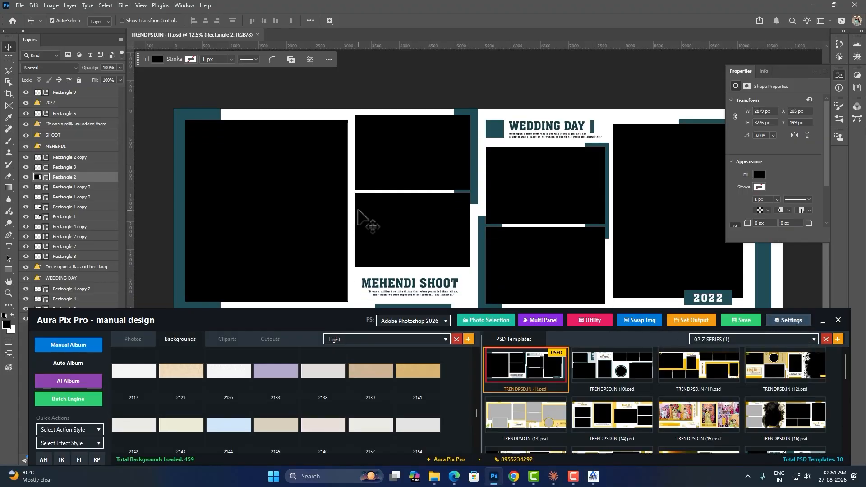
pyautogui.rightClick(267, 135)
pyautogui.click(133, 339)
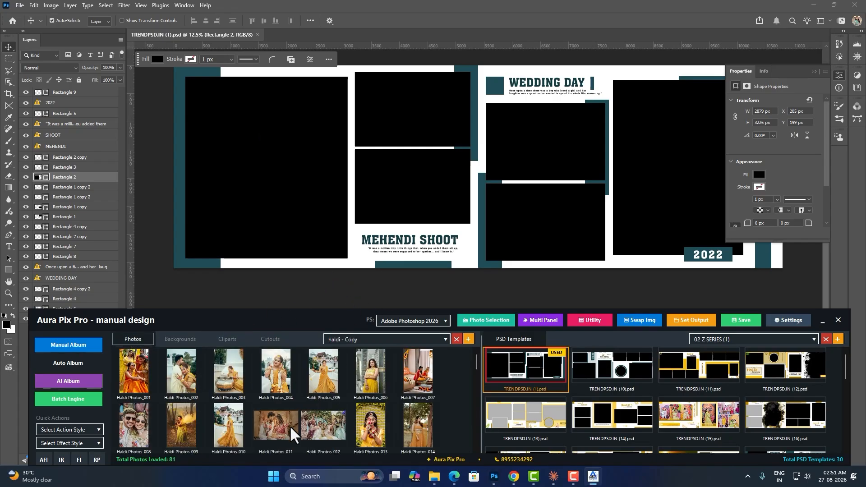
pyautogui.rightClick(281, 156)
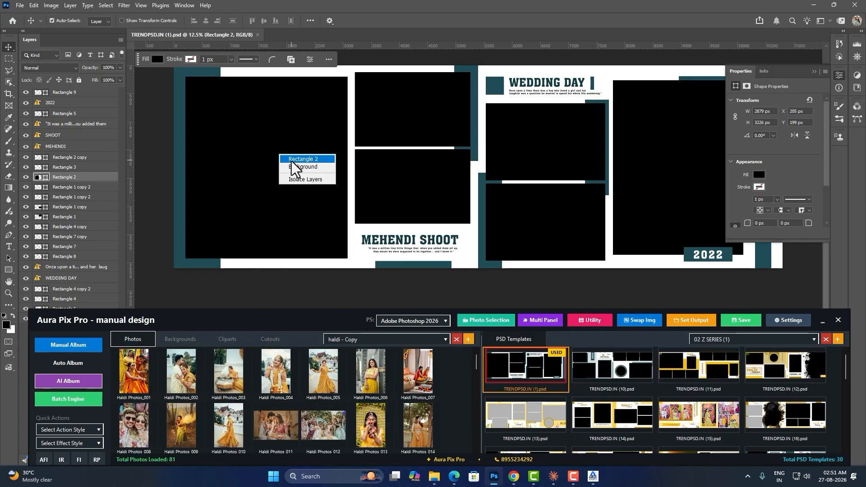
pyautogui.click(292, 160)
pyautogui.moveTo(134, 437); pyautogui.dragTo(212, 256)
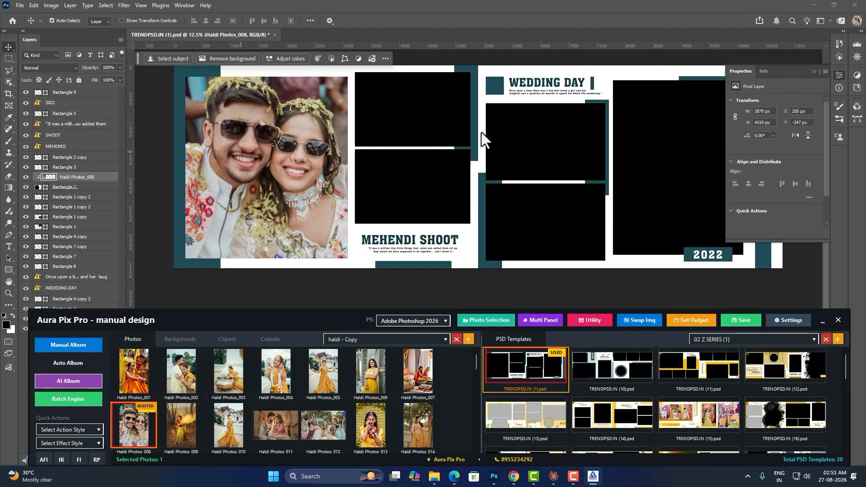
pyautogui.click(838, 77)
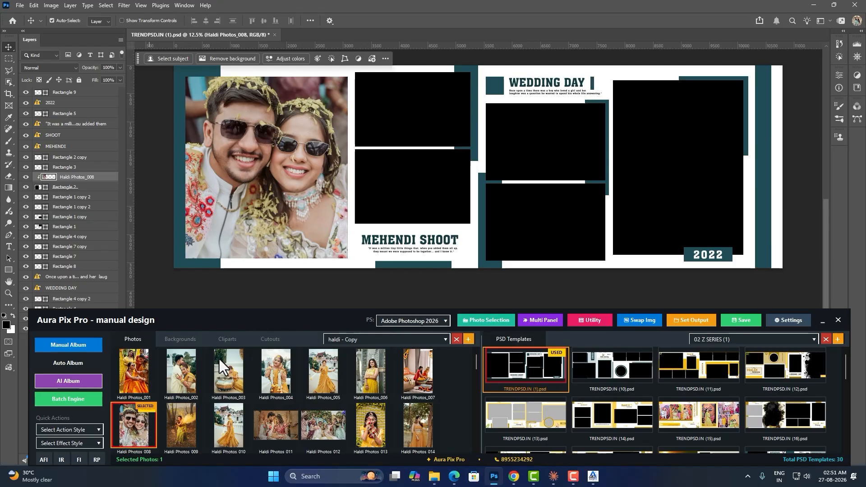
# Select the four small landscape frames together and try to add the tall right-page frame to the selection.
pyautogui.click(180, 429)
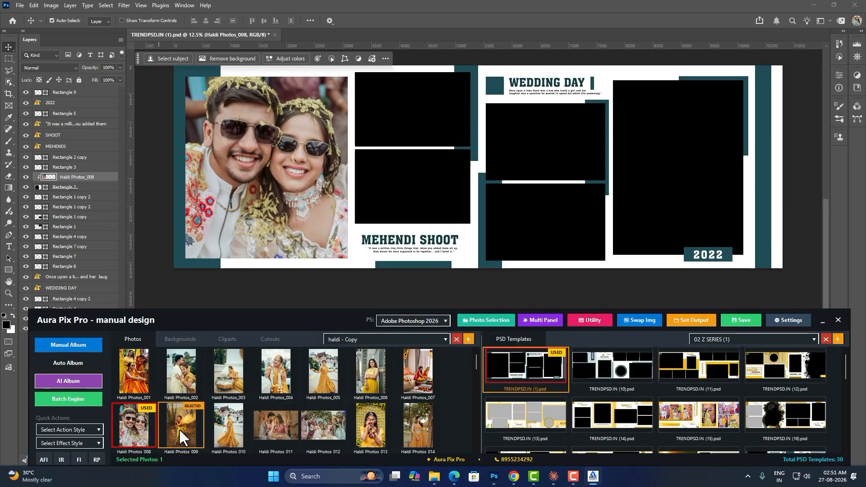
pyautogui.click(400, 112)
pyautogui.keyDown('shift'); pyautogui.click(421, 187); pyautogui.keyUp('shift')
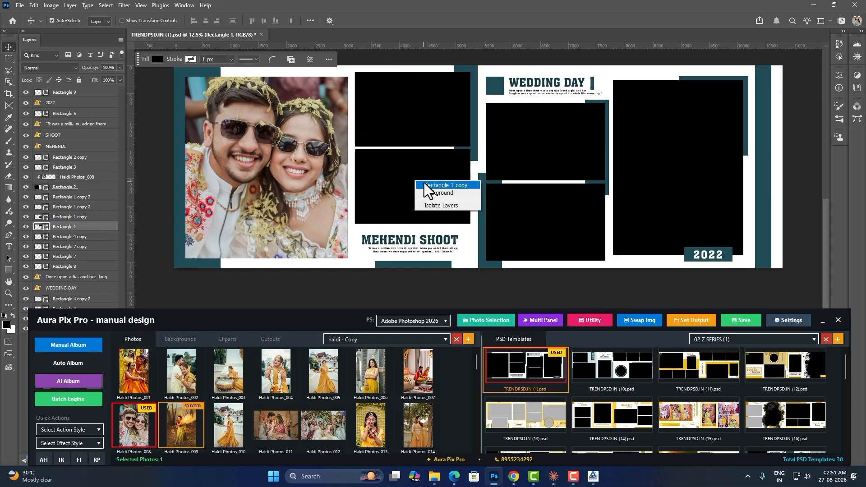
pyautogui.keyDown('shift'); pyautogui.click(564, 139); pyautogui.keyUp('shift')
pyautogui.keyDown('shift'); pyautogui.click(544, 208); pyautogui.keyUp('shift')
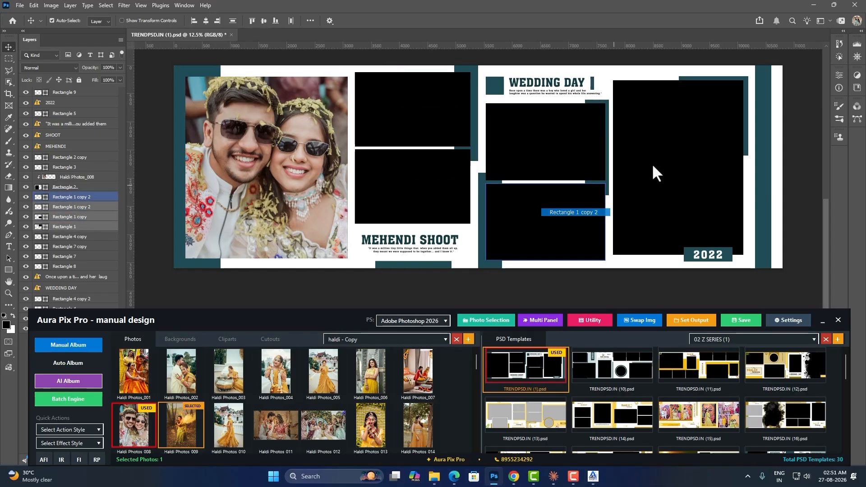
pyautogui.keyDown('shift'); pyautogui.click(661, 131); pyautogui.keyUp('shift')
pyautogui.rightClick(661, 122)
pyautogui.click(647, 135)
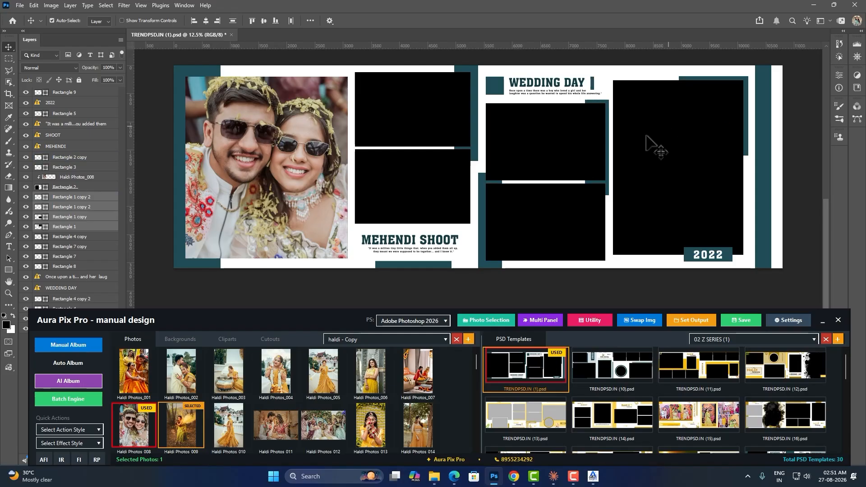
# Place Haldi Photos_011, 012, 018, 021 and 014 into the selected frames using Add Selected Photos to Frames.
pyautogui.click(274, 426)
pyautogui.click(312, 423)
pyautogui.scroll(-1, 375, 408)
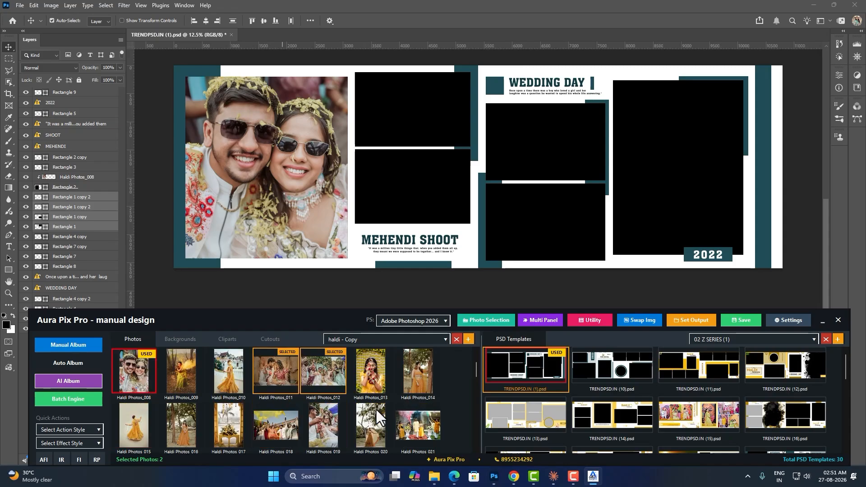
pyautogui.click(273, 423)
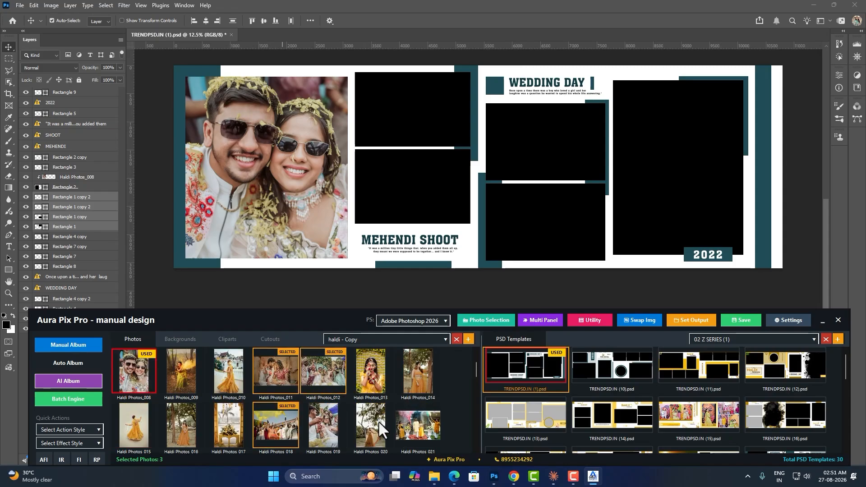
pyautogui.click(420, 434)
pyautogui.click(422, 369)
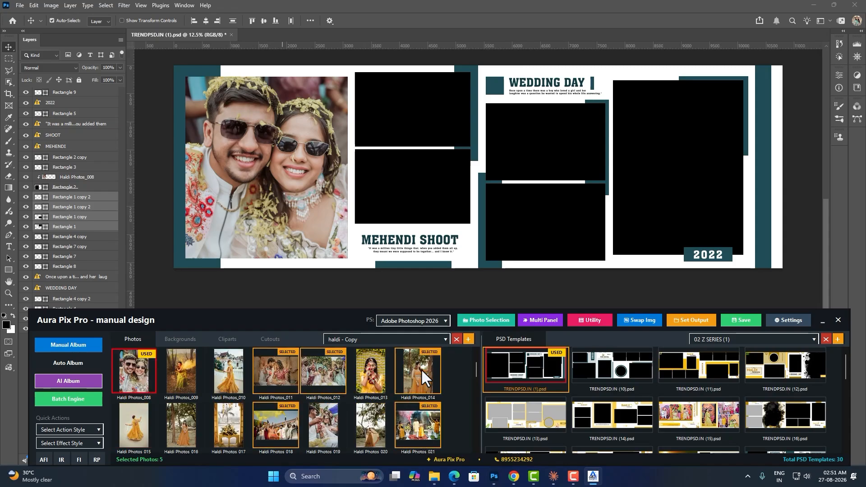
pyautogui.rightClick(420, 363)
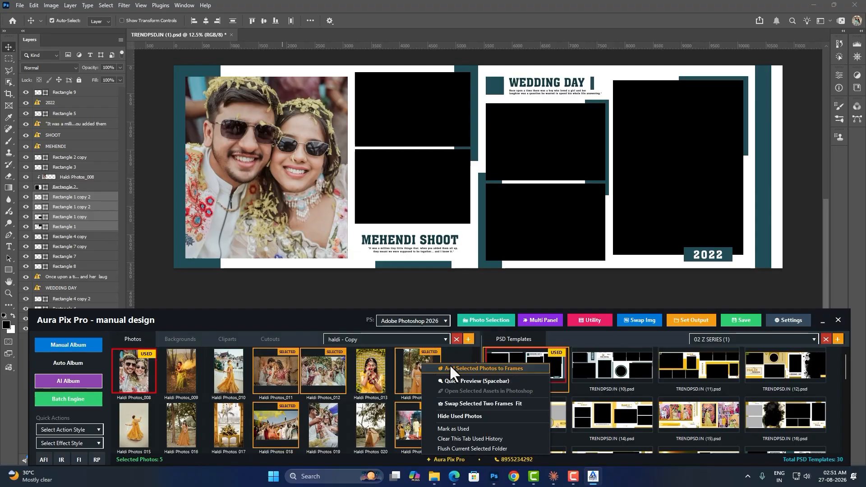
pyautogui.click(450, 366)
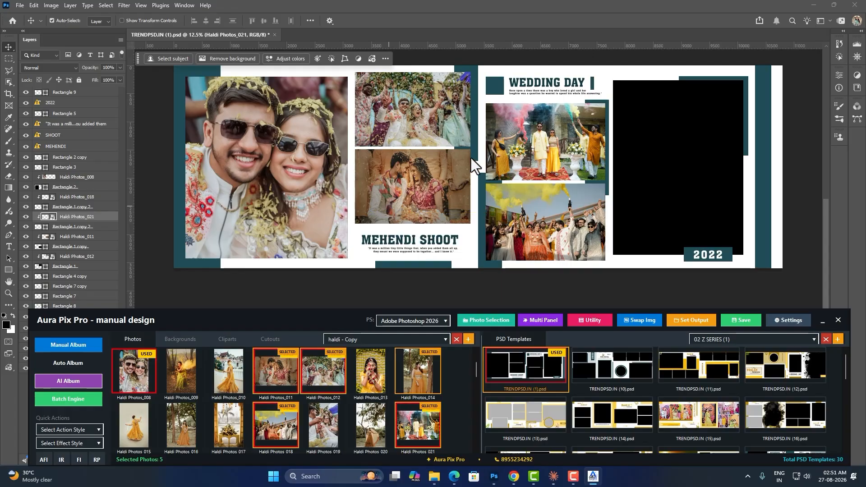
# Fill the tall Rectangle 2 copy frame on the right page with Haldi Photos_014.
pyautogui.rightClick(684, 148)
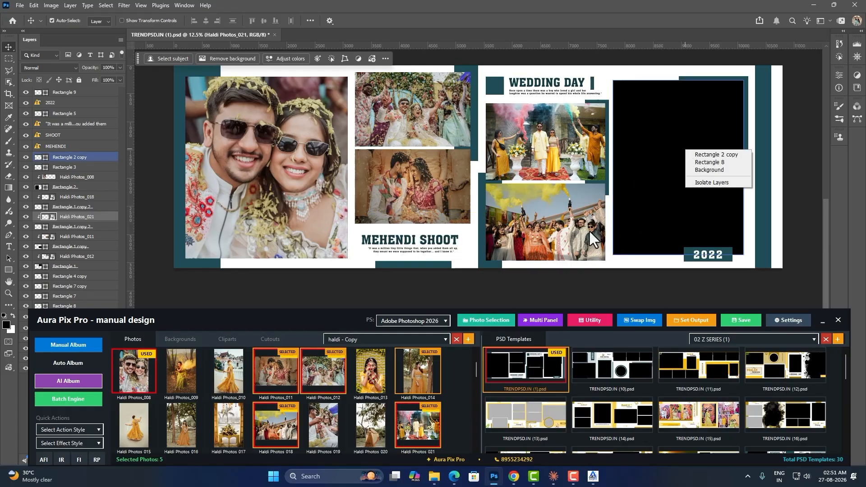
pyautogui.click(460, 375)
pyautogui.click(667, 144)
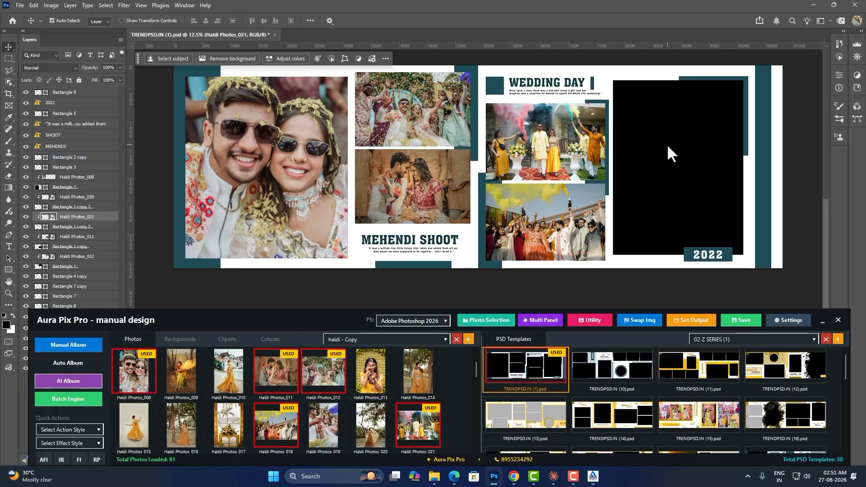
pyautogui.rightClick(682, 149)
pyautogui.click(692, 153)
pyautogui.click(418, 372)
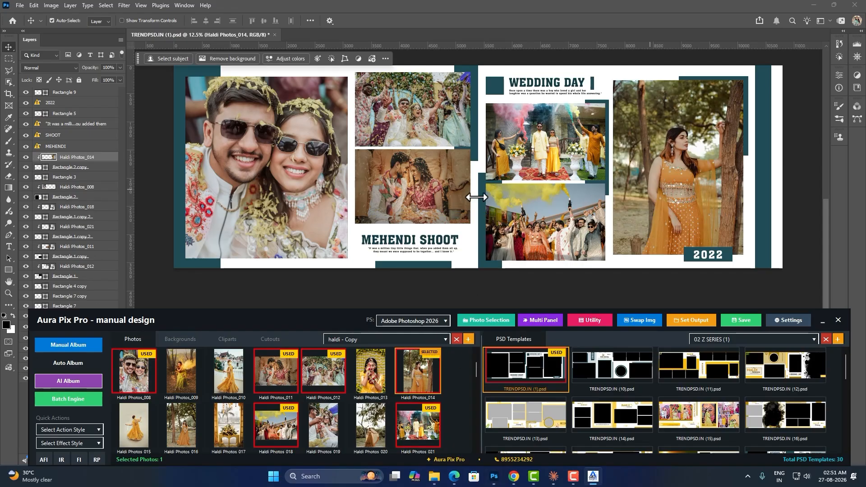
# Try the Light backgrounds 2108, 2141, 2221, 2222 and 2224 on the spread and close the template without saving.
pyautogui.click(177, 341)
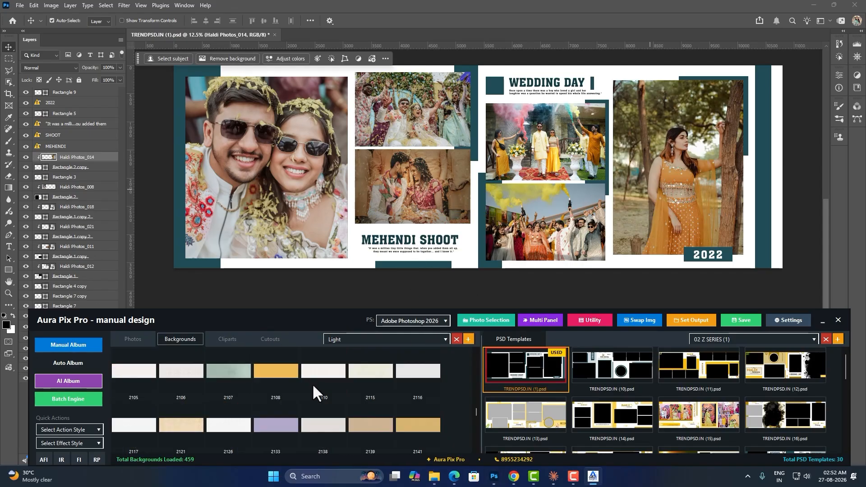
pyautogui.click(280, 372)
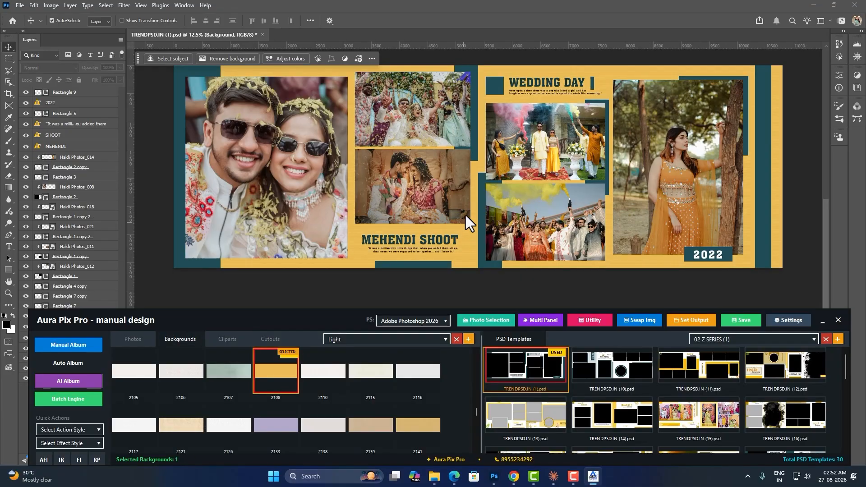
pyautogui.click(402, 425)
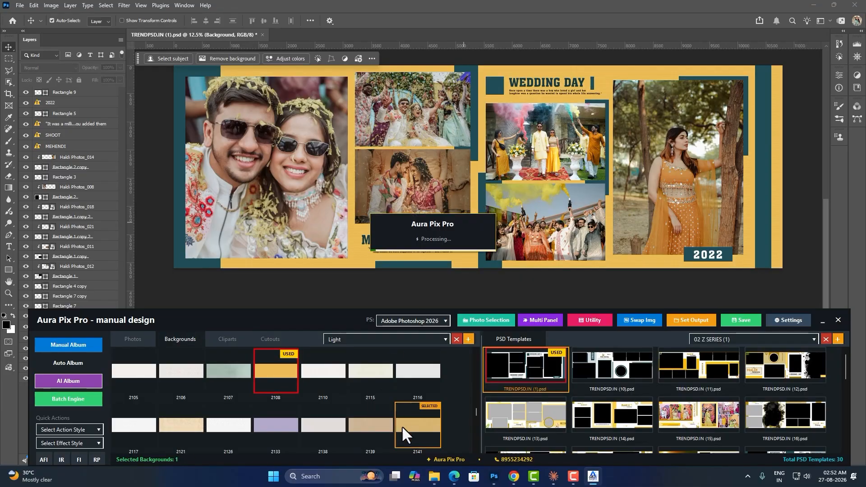
pyautogui.scroll(-5, 419, 397)
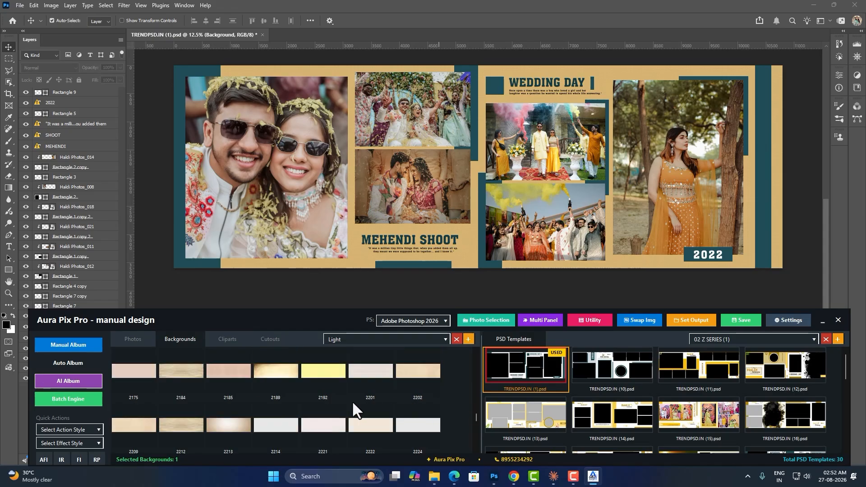
pyautogui.click(314, 428)
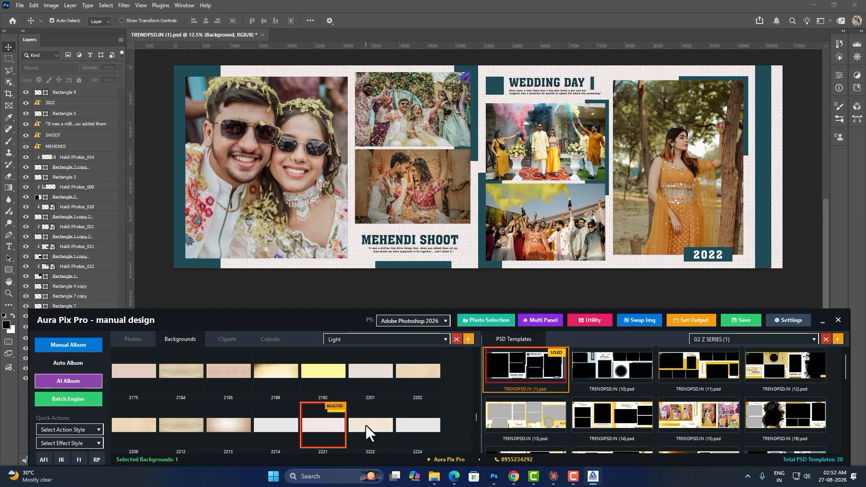
pyautogui.click(401, 422)
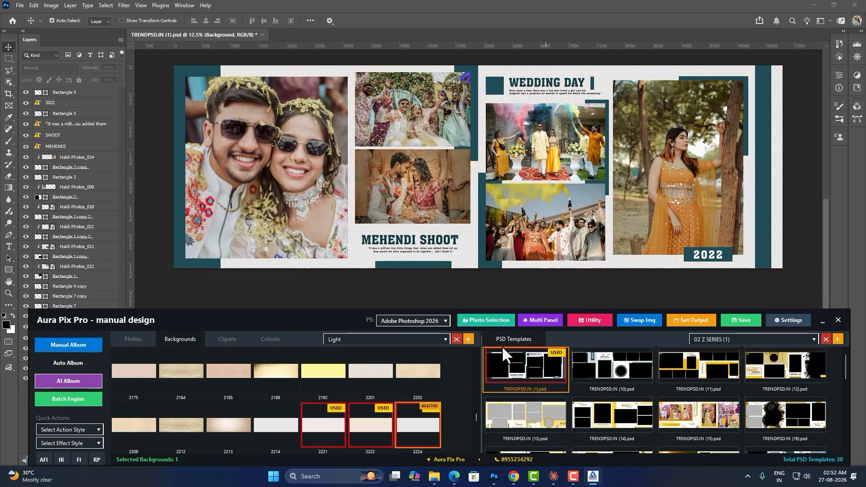
pyautogui.click(262, 35)
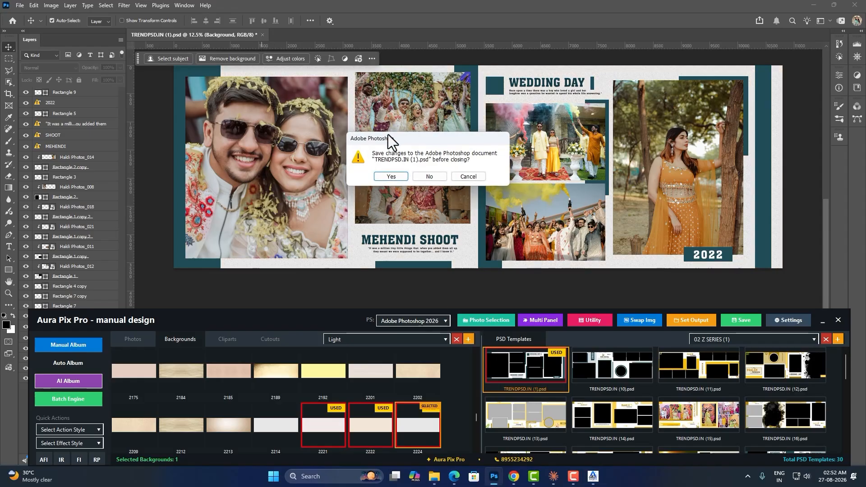
pyautogui.click(430, 177)
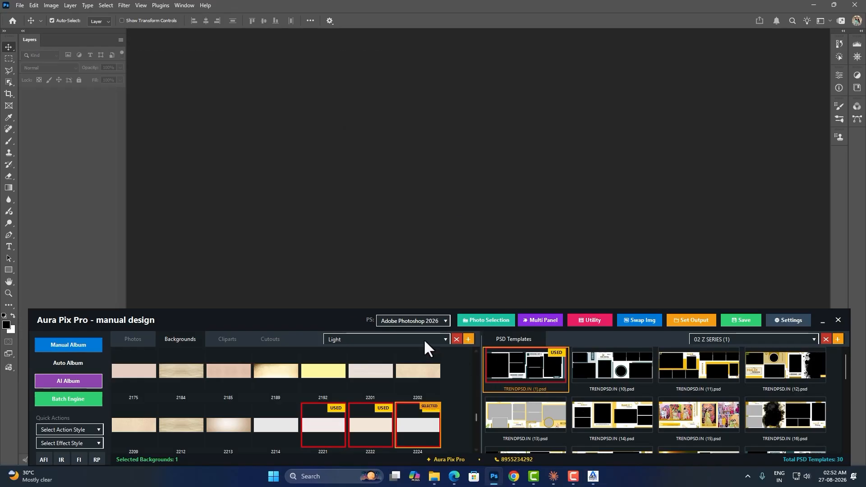
# Load the haldi - Copy photos into the Aura Pix Pro Utility window and stretch it to full height in place of the main design window.
pyautogui.click(589, 320)
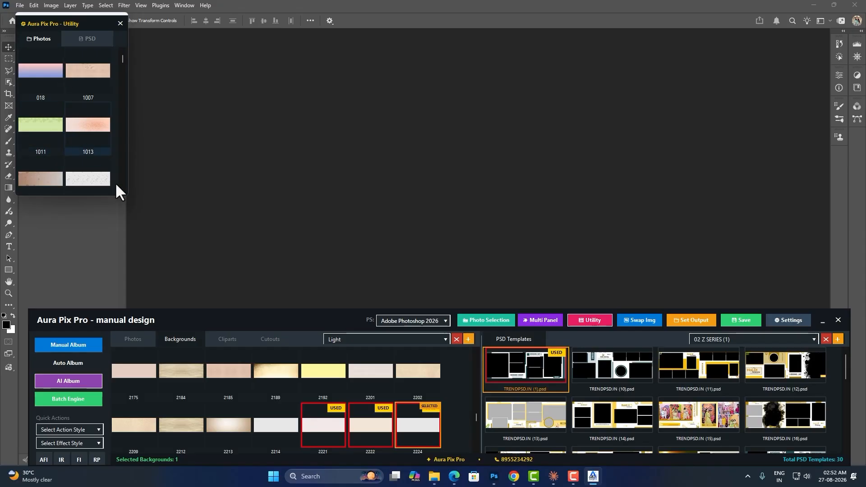
pyautogui.click(133, 340)
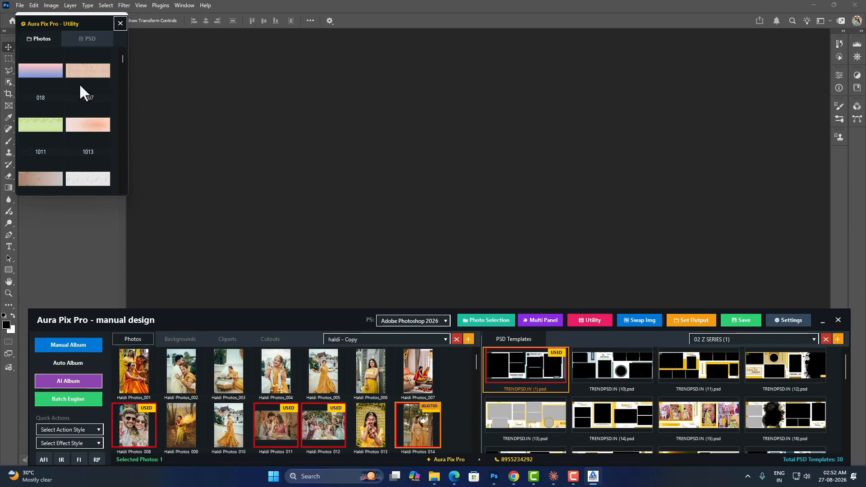
pyautogui.rightClick(110, 105)
pyautogui.click(133, 120)
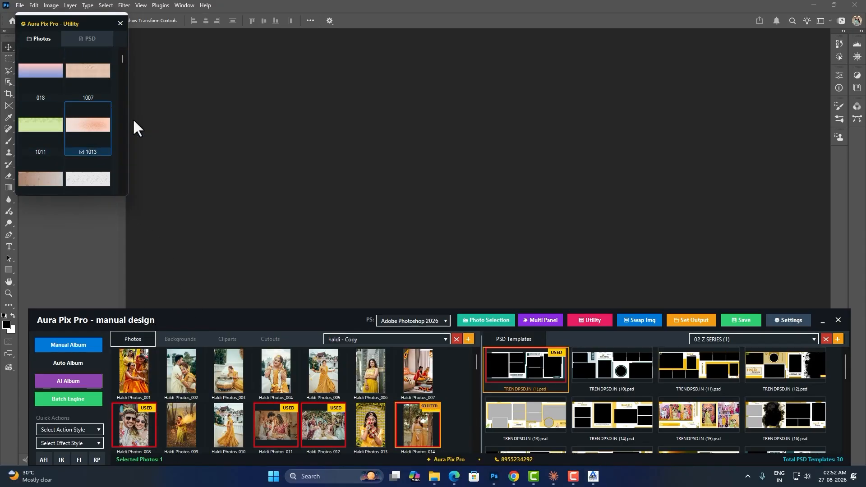
pyautogui.click(838, 320)
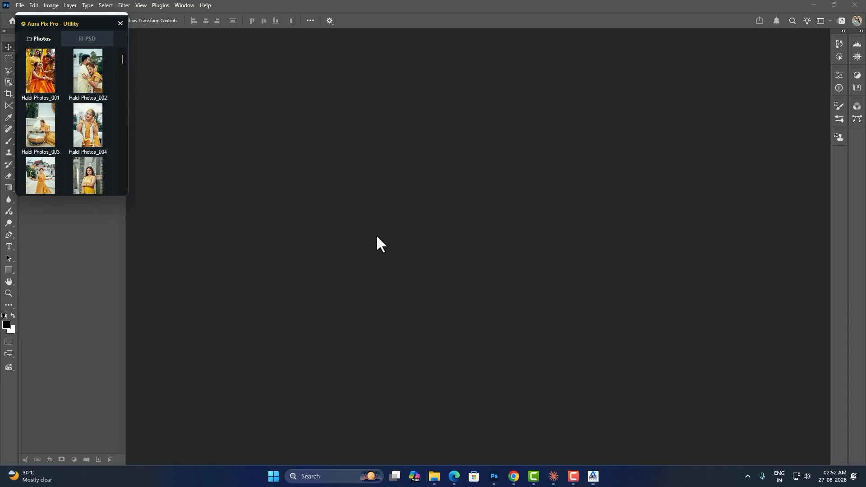
pyautogui.moveTo(76, 195); pyautogui.dragTo(78, 479)
# Open the template TRENDPSD.IN (11).psd and fill the large Rectangle 3 copy 2 frame on the left page with Haldi Photos_022.
pyautogui.click(87, 29)
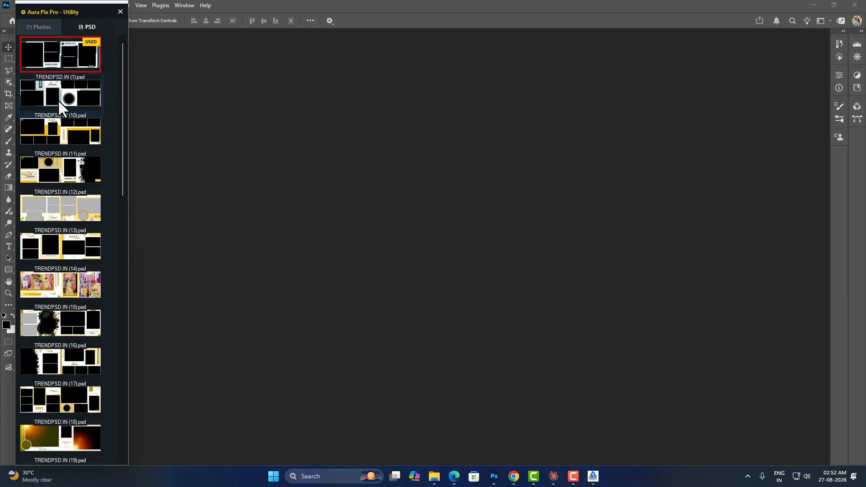
pyautogui.click(64, 136)
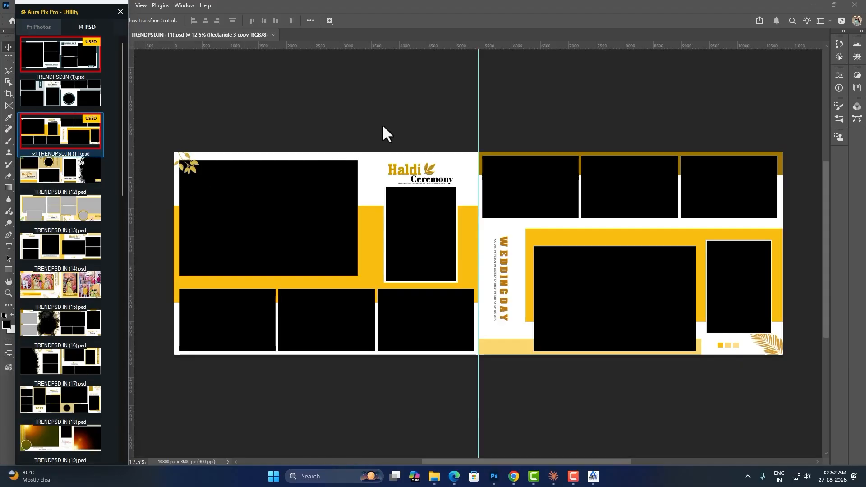
pyautogui.click(42, 27)
pyautogui.rightClick(256, 195)
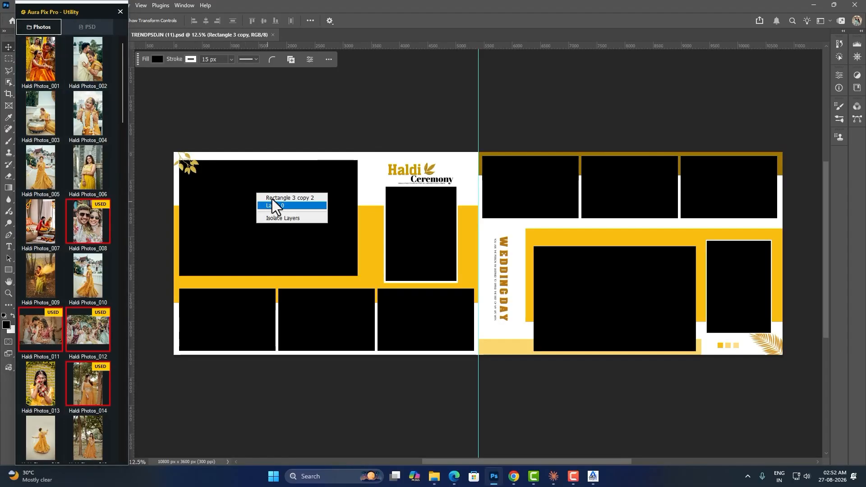
pyautogui.click(272, 199)
pyautogui.scroll(-3, 78, 316)
pyautogui.scroll(-2, 67, 324)
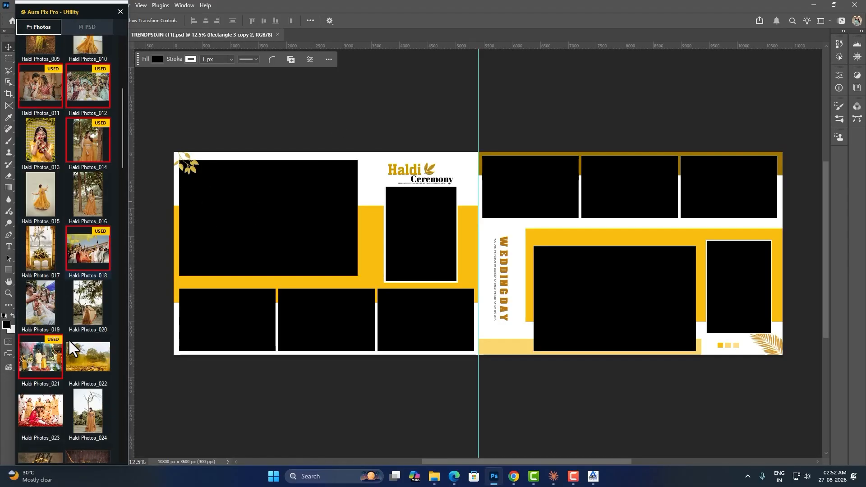
pyautogui.click(78, 356)
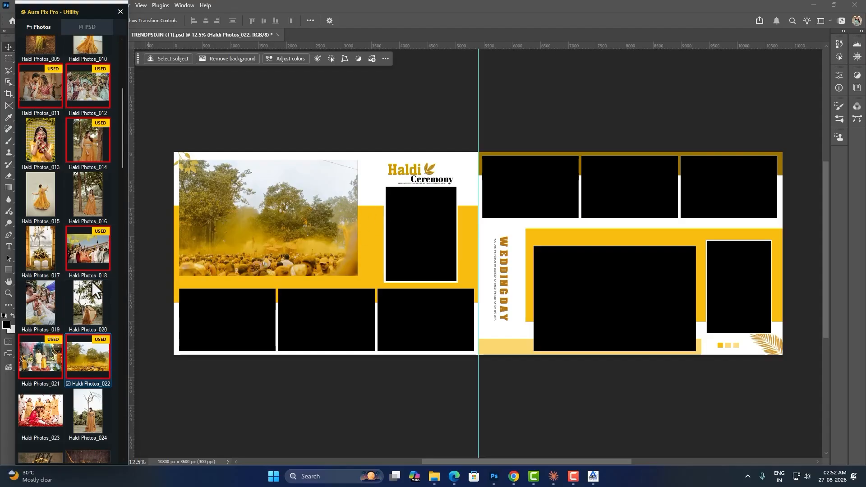
# Fill the portrait frame below the Haldi Ceremony title with Haldi Photos_028.
pyautogui.scroll(-5, 74, 287)
pyautogui.rightClick(418, 239)
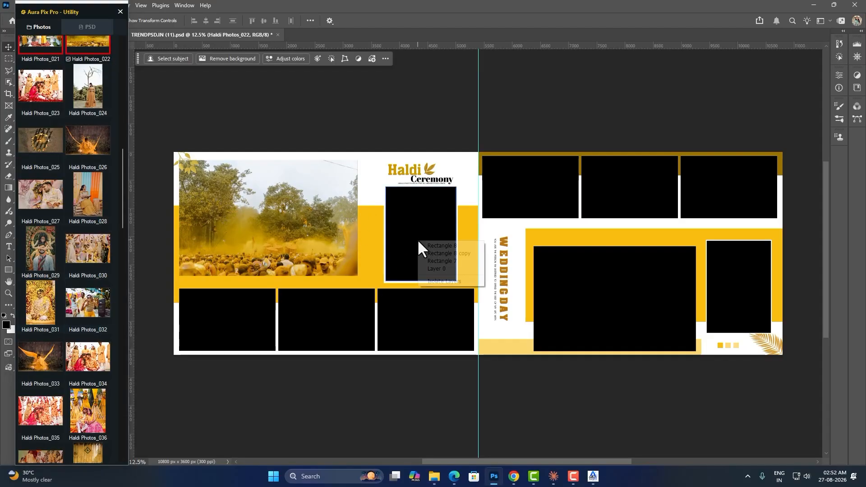
pyautogui.click(427, 245)
pyautogui.click(110, 192)
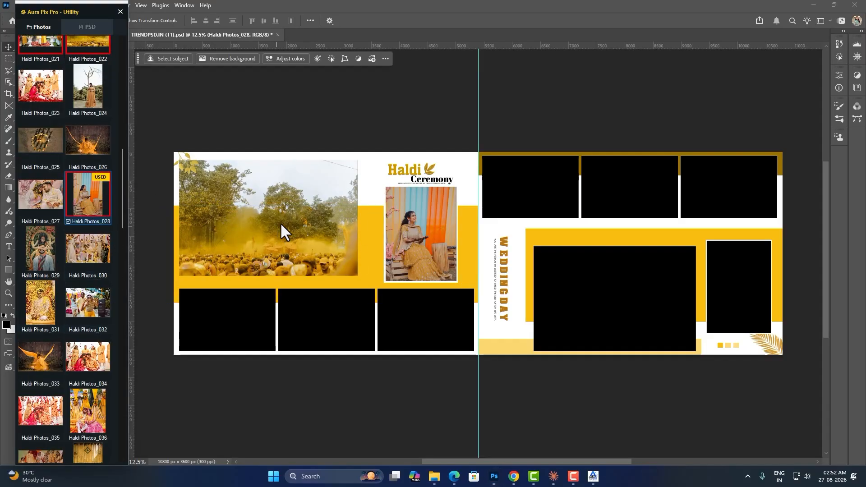
# Fill the first two small frames along the upper edge of the right page with Haldi Photos_032 and Haldi Photos_035.
pyautogui.scroll(-2, 111, 261)
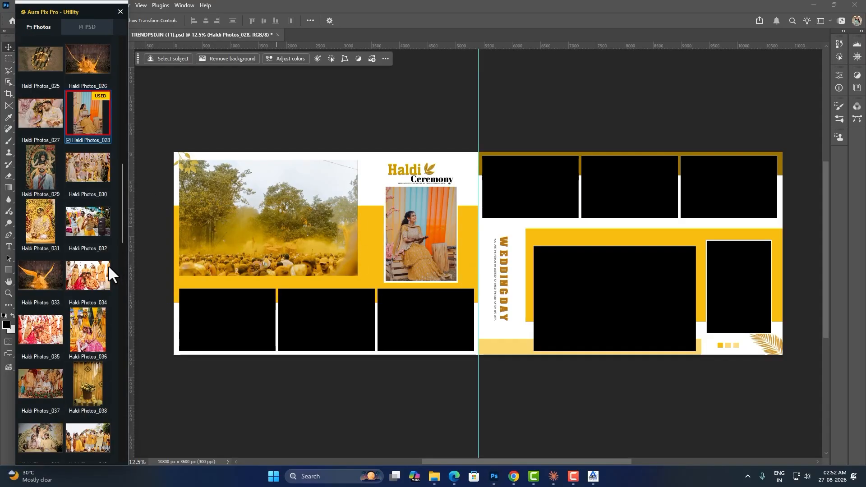
pyautogui.rightClick(523, 188)
pyautogui.click(539, 191)
pyautogui.click(86, 218)
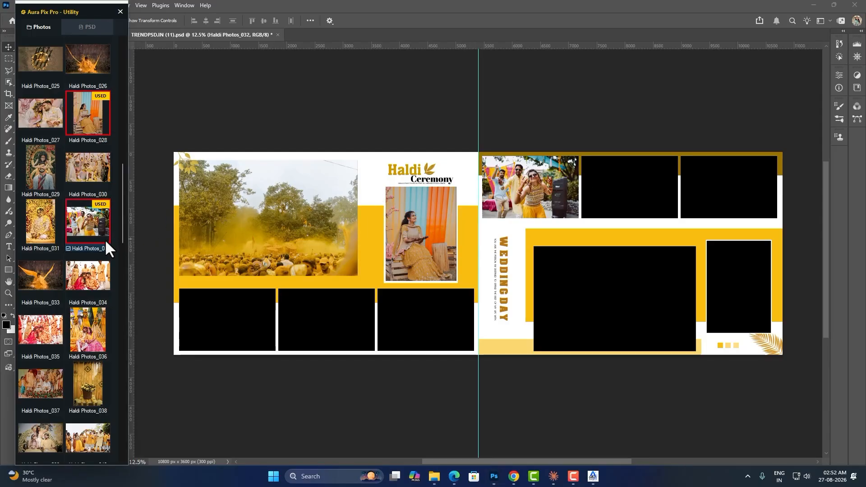
pyautogui.rightClick(637, 201)
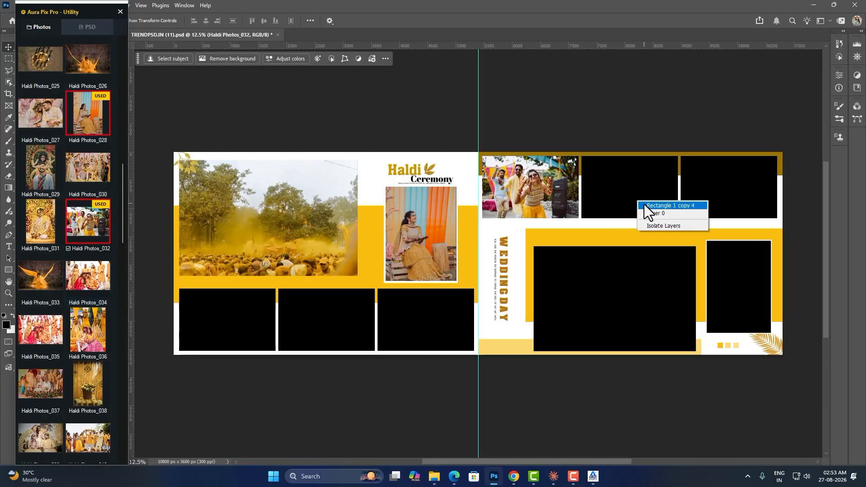
pyautogui.click(644, 204)
pyautogui.click(54, 335)
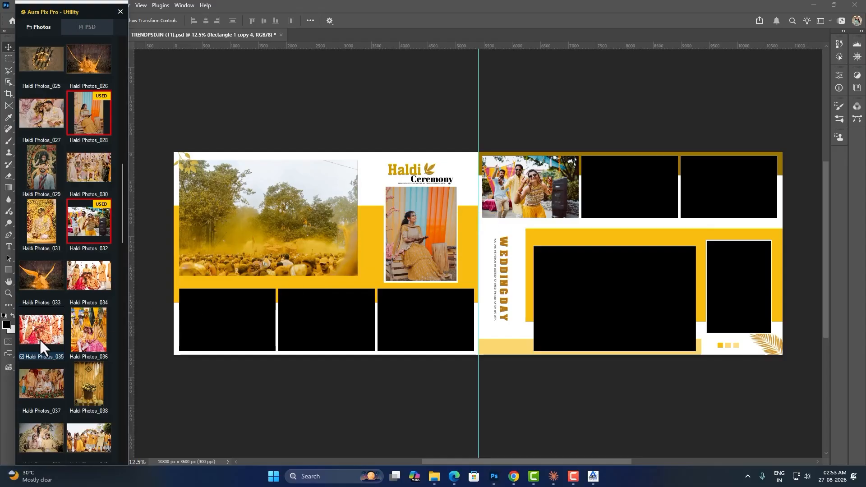
# Fill the three frames along the lower edge of the left page with Haldi Photos_037, Haldi Photos_039 and Haldi Photos_040.
pyautogui.rightClick(231, 310)
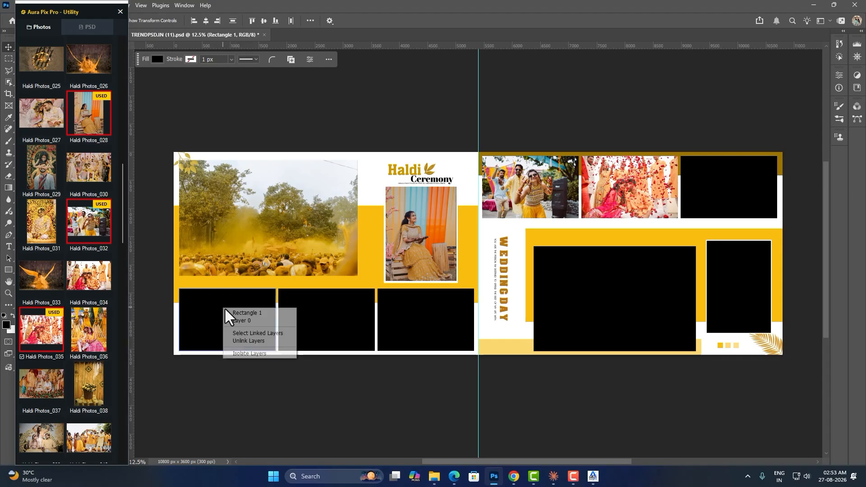
pyautogui.click(235, 311)
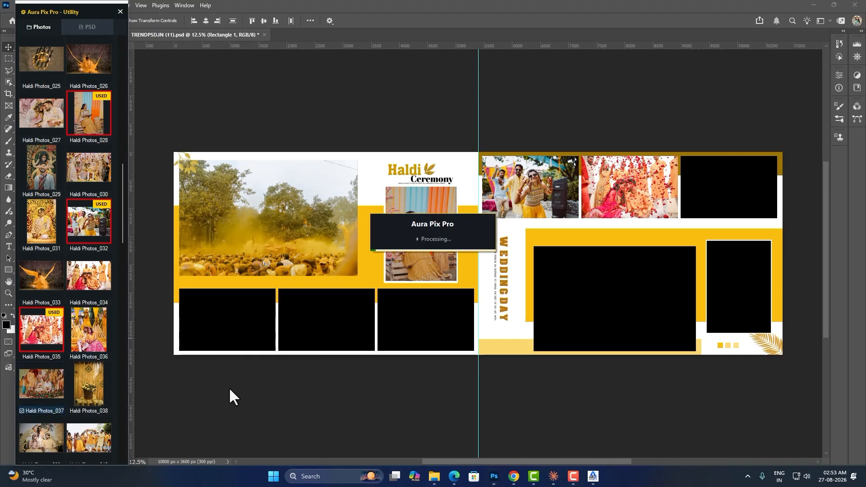
pyautogui.rightClick(305, 306)
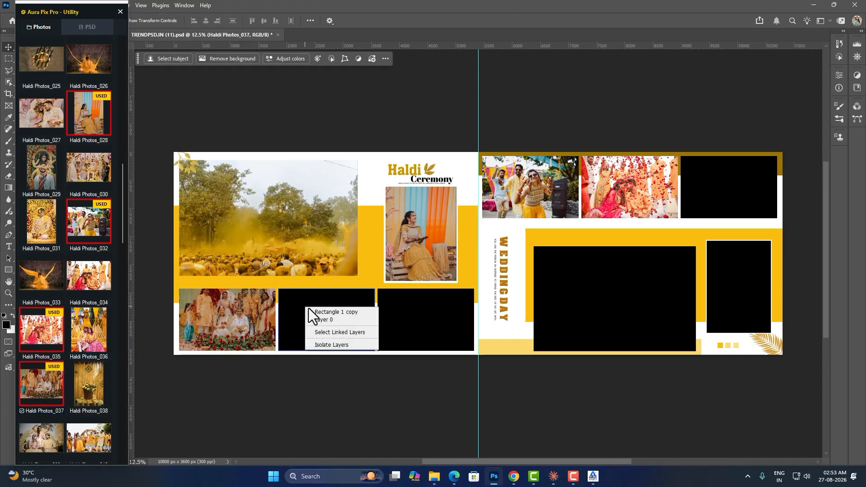
pyautogui.click(309, 309)
pyautogui.click(50, 419)
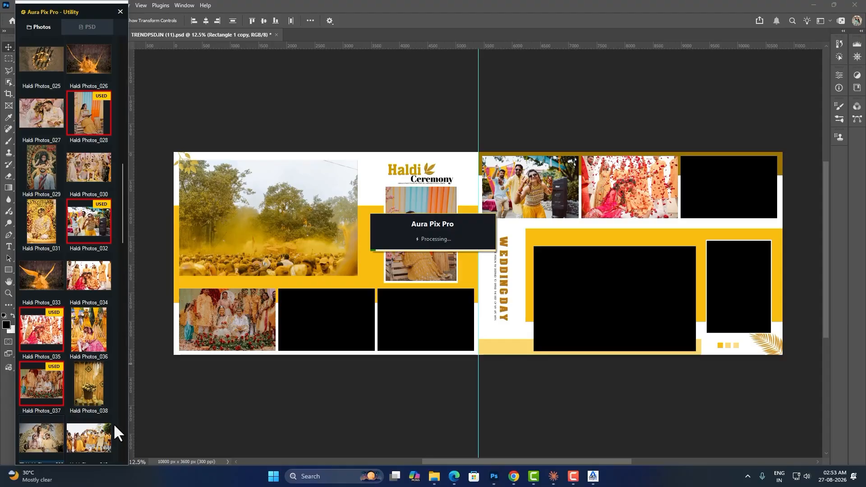
pyautogui.rightClick(411, 310)
pyautogui.click(426, 318)
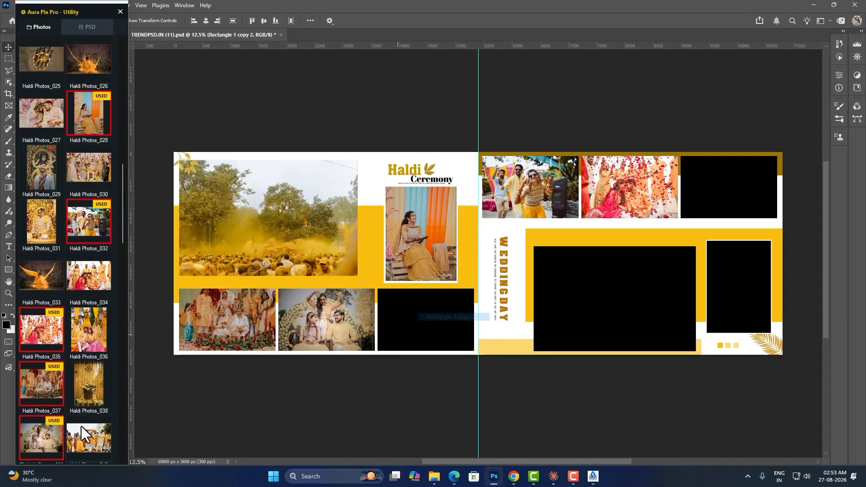
pyautogui.scroll(-2, 101, 424)
pyautogui.click(80, 357)
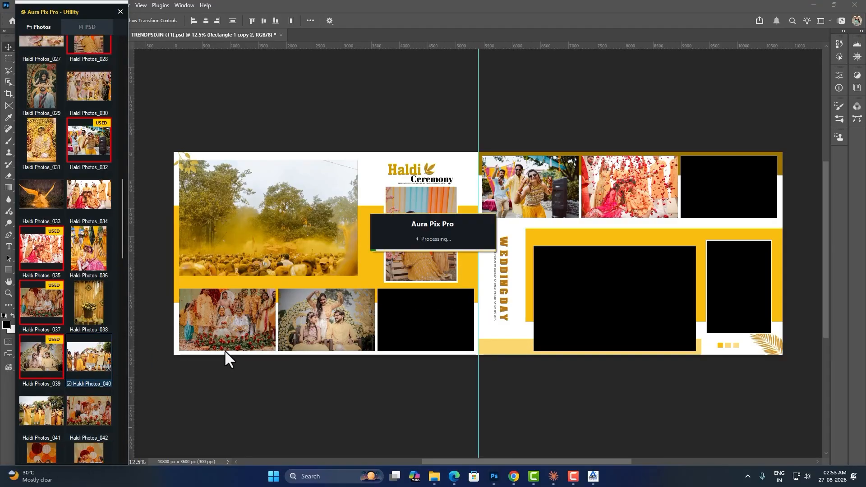
# Fill the right page's large landscape frame with Haldi Photos_042 and the portrait frame beside it with Haldi Photos_043.
pyautogui.rightClick(614, 289)
pyautogui.click(629, 295)
pyautogui.click(90, 408)
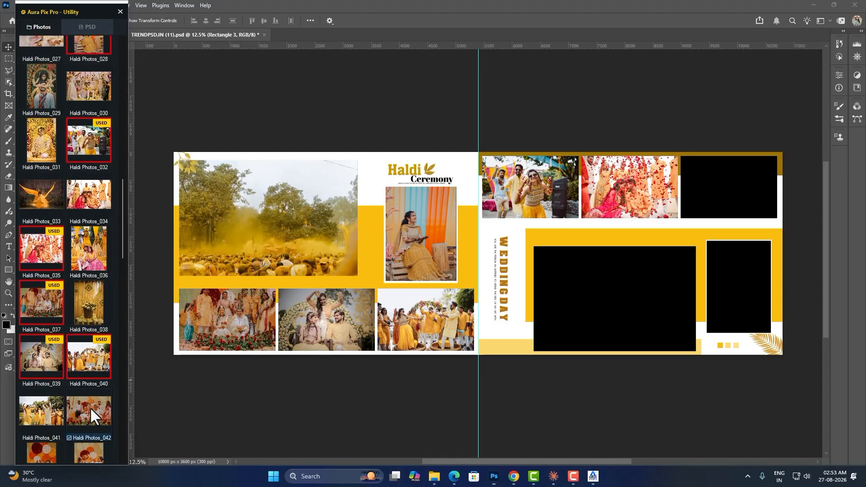
pyautogui.rightClick(741, 268)
pyautogui.click(749, 272)
pyautogui.scroll(-3, 74, 393)
pyautogui.click(43, 388)
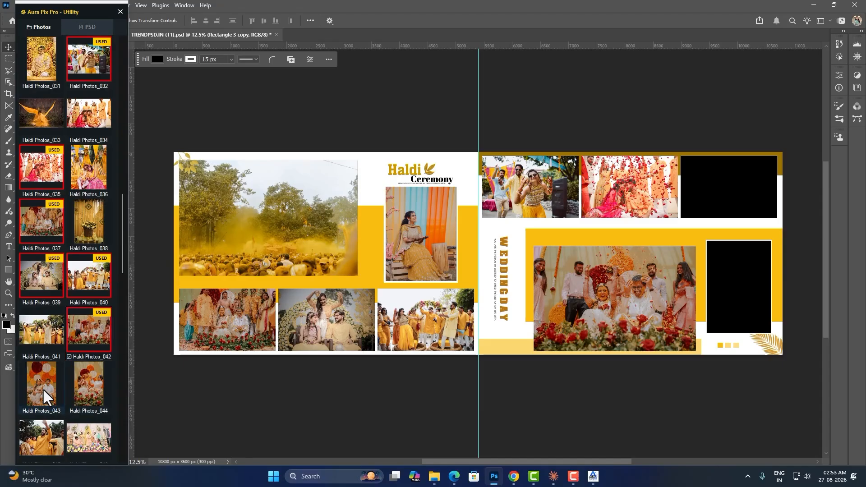
# Fill the last empty frame in the right page's upper row with Haldi Photos_045.
pyautogui.rightClick(712, 181)
pyautogui.click(722, 184)
pyautogui.scroll(-4, 93, 332)
pyautogui.click(49, 356)
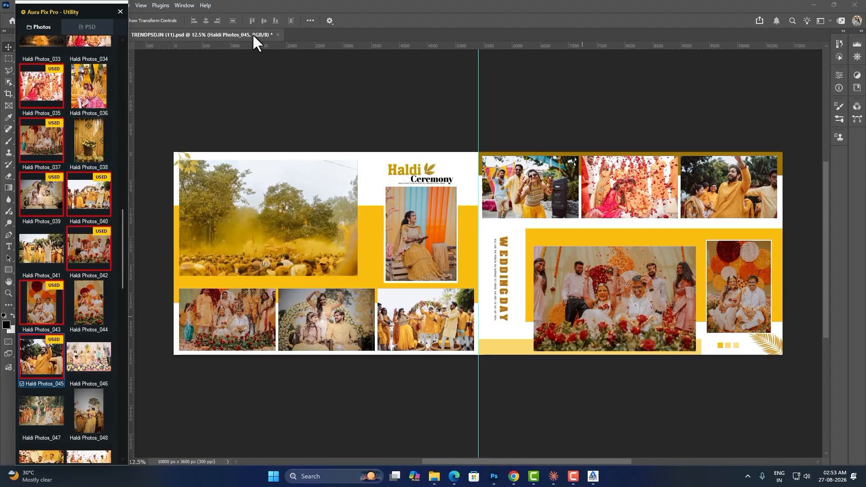
# Close TRENDPSD.IN (11).psd without saving its changes, and keep the main Aura Pix Pro panel minimized.
pyautogui.click(278, 34)
pyautogui.click(429, 175)
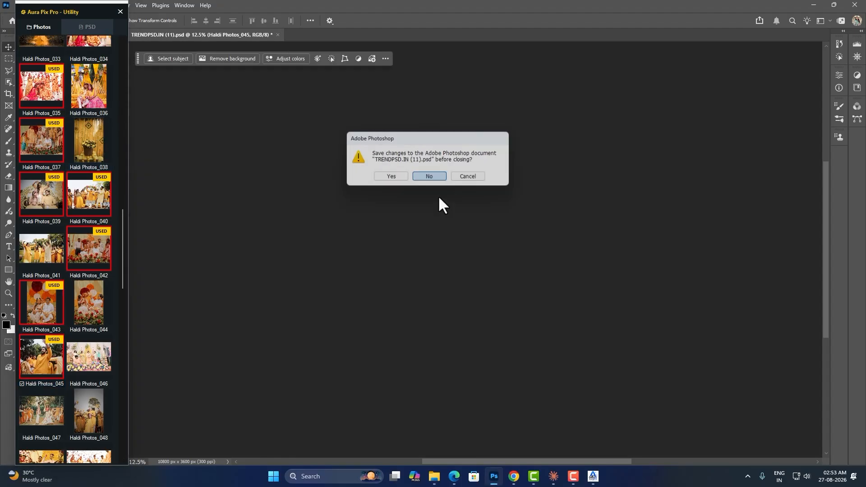
pyautogui.click(593, 476)
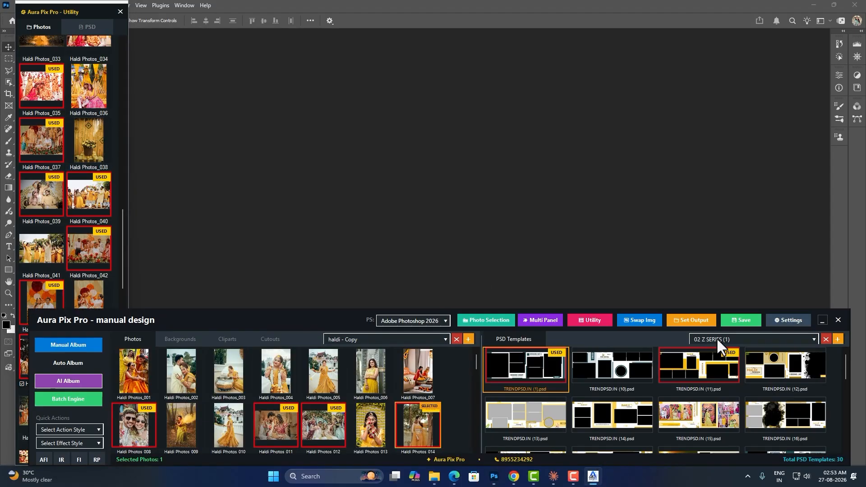
pyautogui.click(822, 321)
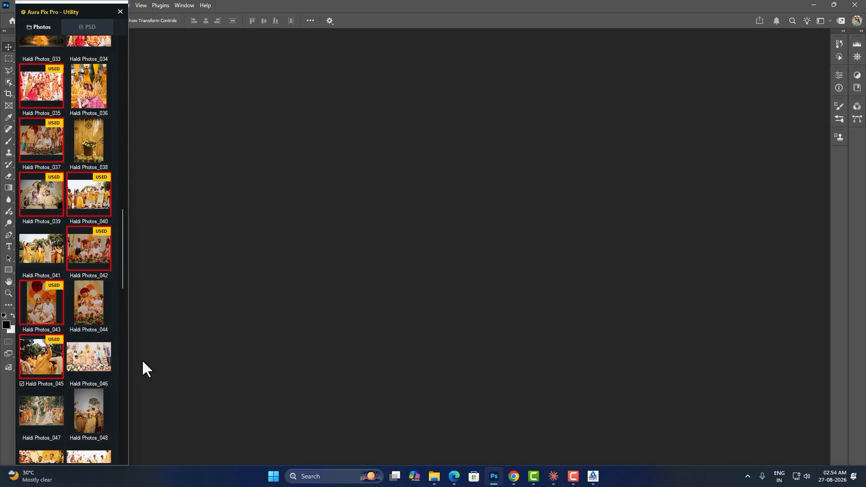
# Open the template TRENDPSD.IN (24).psd from the Utility window's PSD collection.
pyautogui.scroll(-5, 91, 361)
pyautogui.click(86, 27)
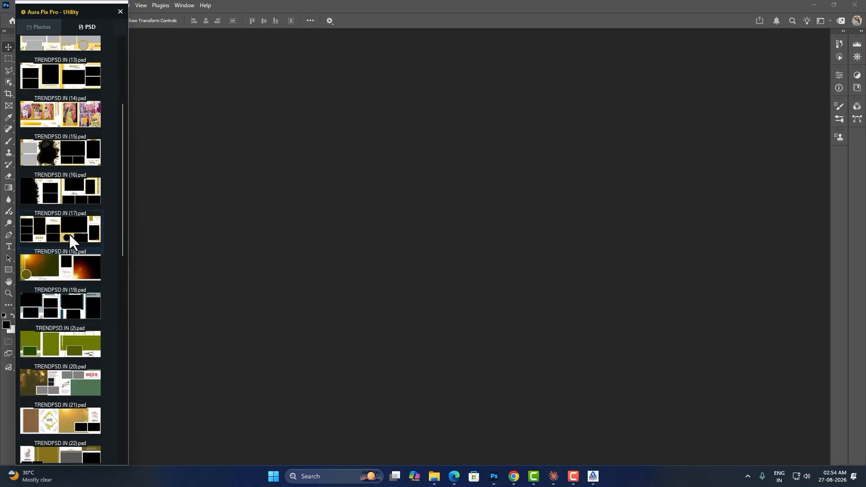
pyautogui.scroll(-6, 55, 323)
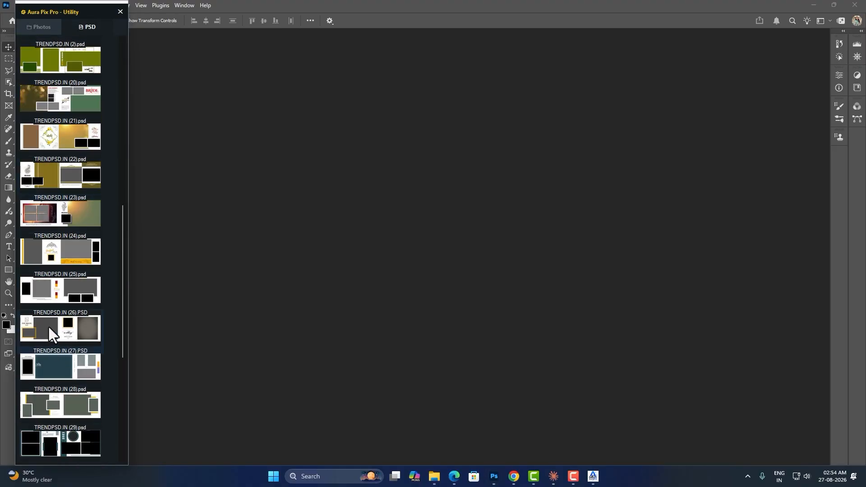
pyautogui.click(50, 216)
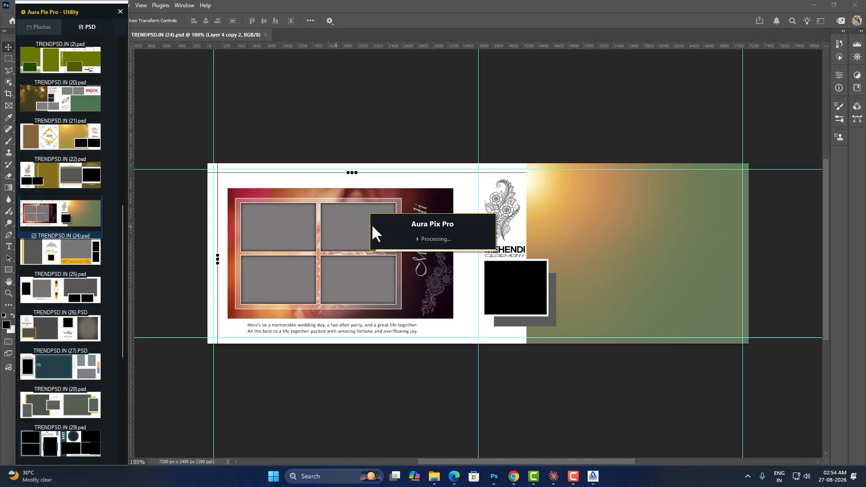
# Fill the two upper frames of the left page's four-frame grid with Haldi Photos_047 and Haldi Photos_050.
pyautogui.click(50, 28)
pyautogui.rightClick(289, 237)
pyautogui.click(292, 238)
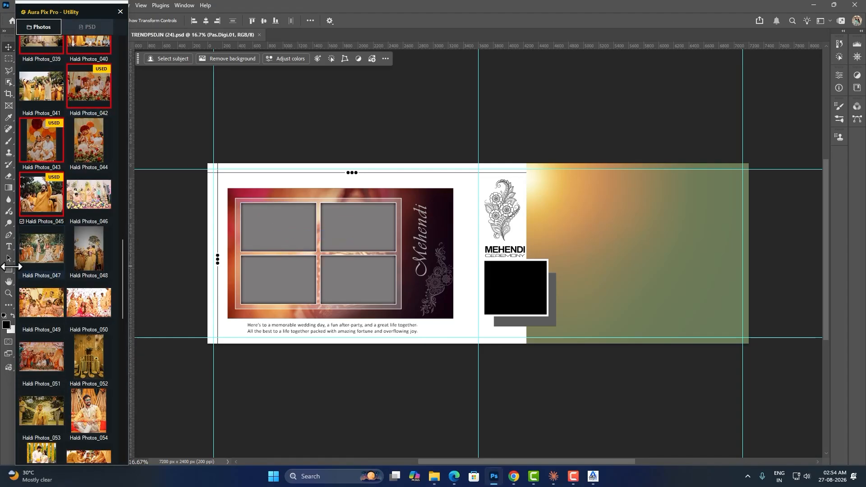
pyautogui.click(42, 255)
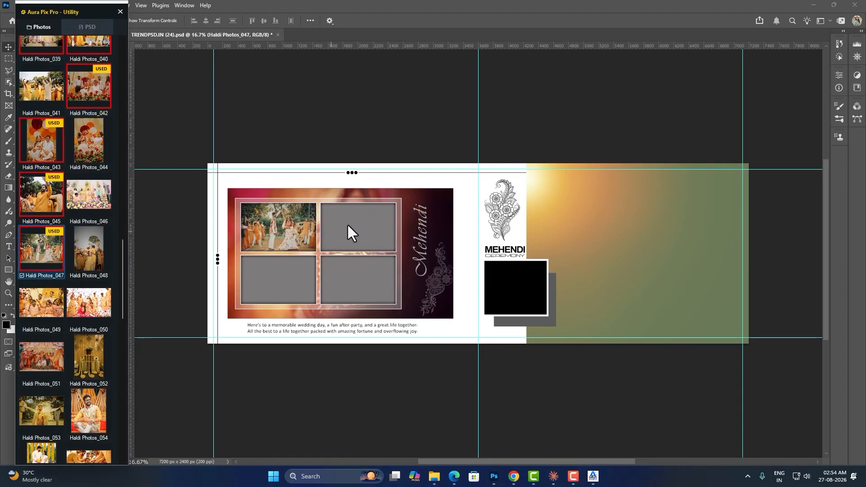
pyautogui.rightClick(359, 221)
pyautogui.click(369, 228)
pyautogui.click(89, 303)
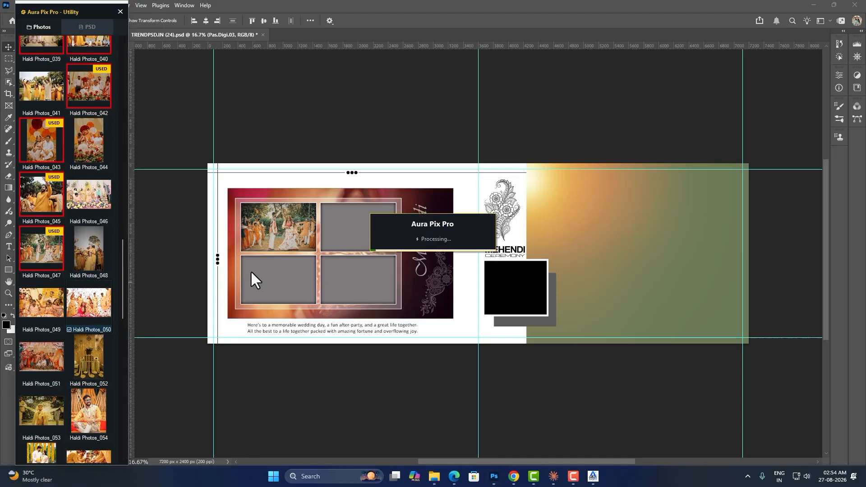
# Fill the two lower frames of the left page's grid with Haldi Photos_051 and Haldi Photos_053.
pyautogui.rightClick(298, 281)
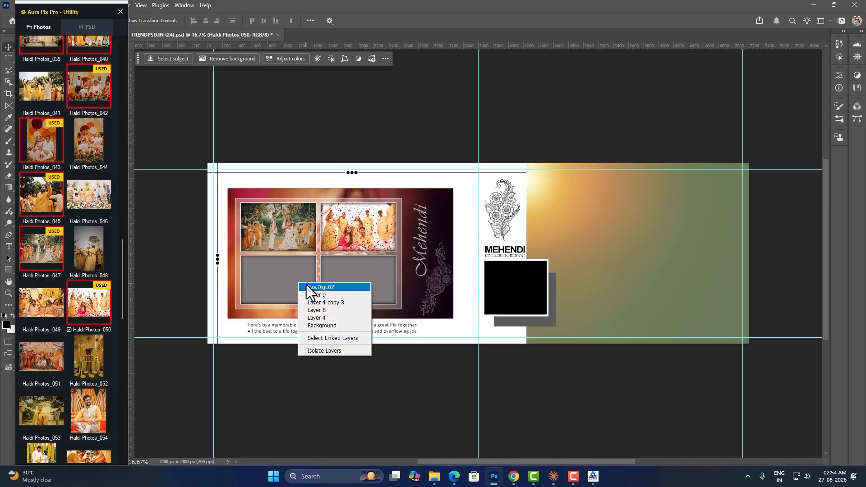
pyautogui.click(312, 287)
pyautogui.click(59, 346)
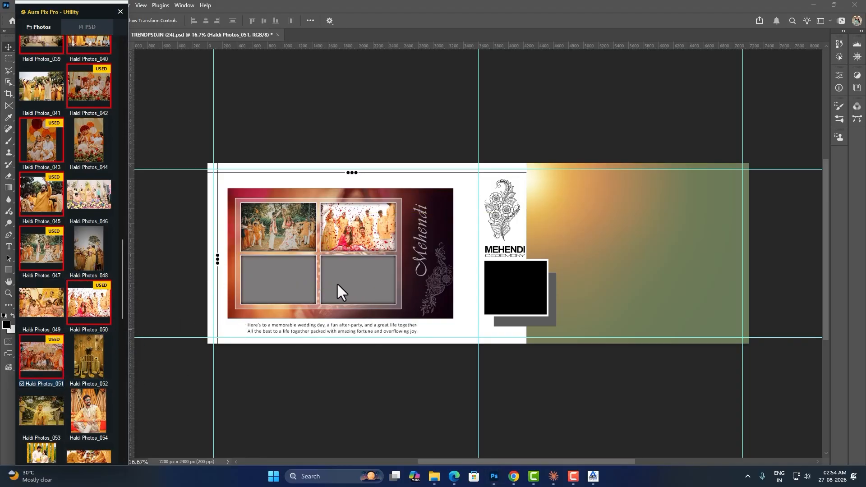
pyautogui.scroll(-2, 96, 368)
pyautogui.rightClick(353, 269)
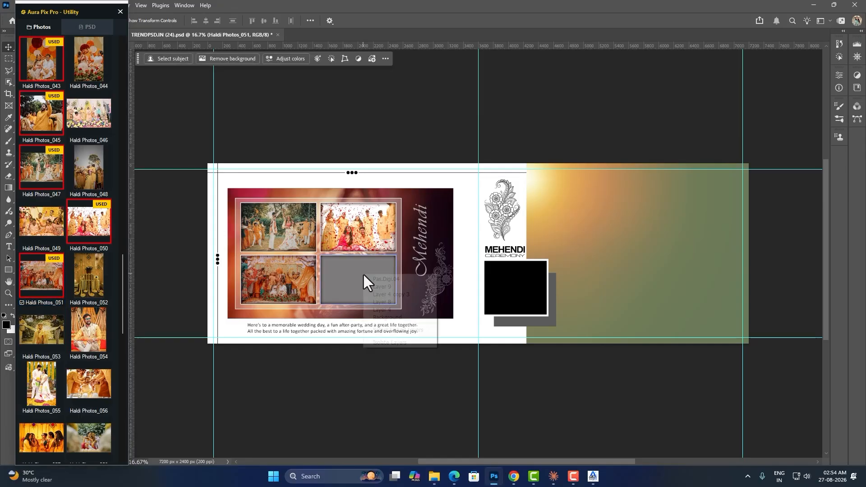
pyautogui.click(366, 277)
pyautogui.click(41, 329)
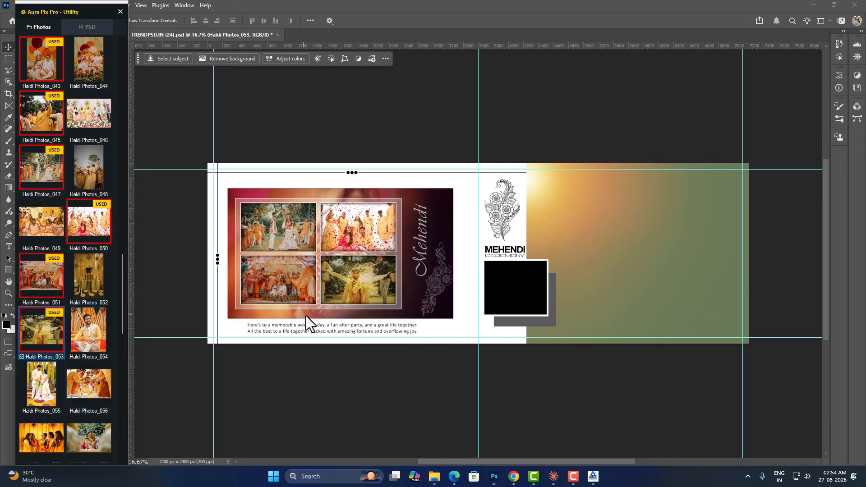
# Fill the small black frame below the Mehendi Ceremony title with Haldi Photos_056 and the large right-page area with Haldi Photos_060.
pyautogui.rightClick(518, 292)
pyautogui.click(532, 297)
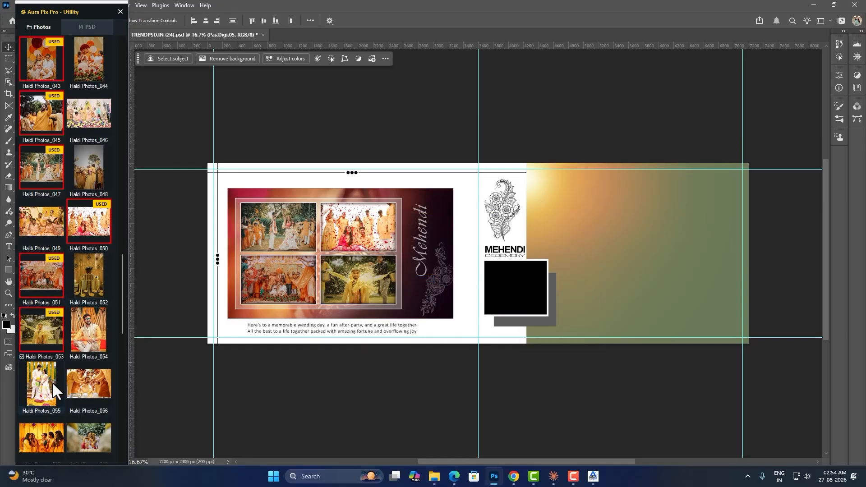
pyautogui.click(82, 383)
pyautogui.rightClick(669, 251)
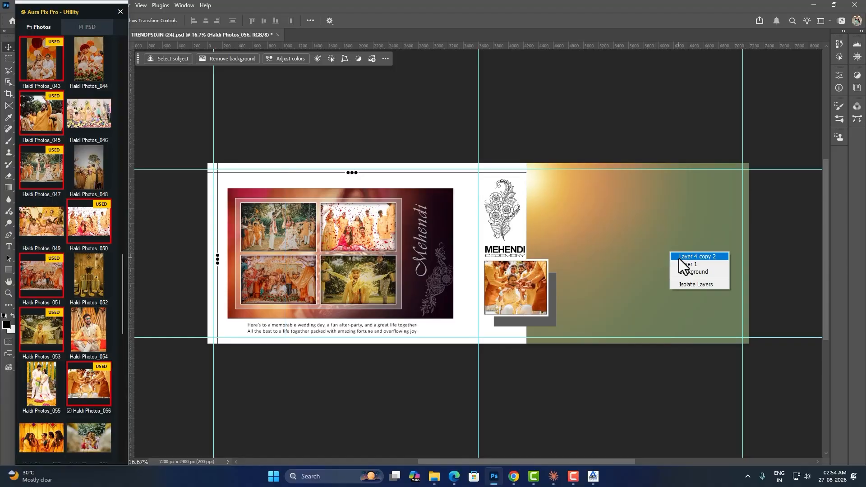
pyautogui.click(679, 259)
pyautogui.scroll(-2, 41, 402)
pyautogui.click(74, 418)
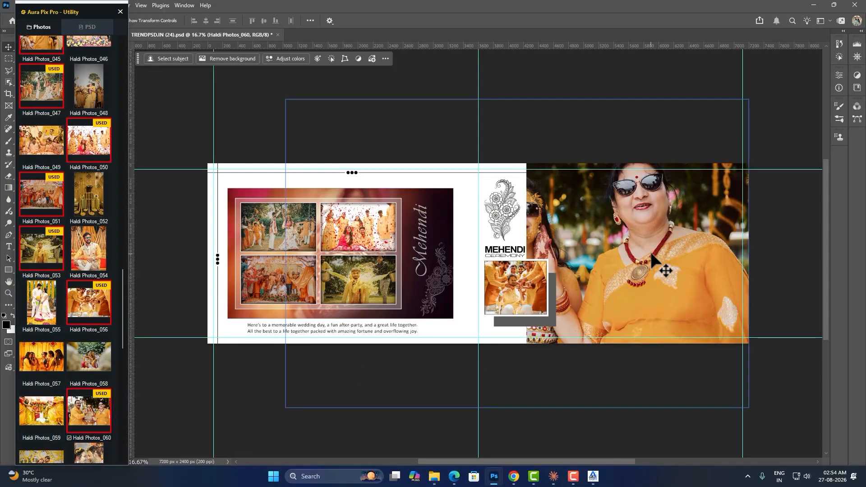
# Scale Haldi Photos_060 down to about 60% and reposition it so all three people fit within the right-page area.
pyautogui.rightClick(653, 249)
pyautogui.click(662, 259)
pyautogui.hotkey('ctrl', 't')
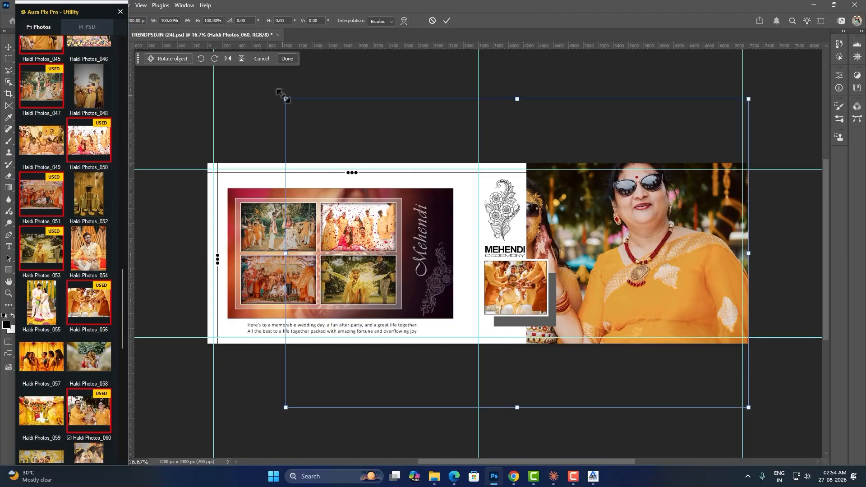
pyautogui.moveTo(284, 97); pyautogui.dragTo(474, 172)
pyautogui.moveTo(518, 218); pyautogui.dragTo(639, 213)
pyautogui.moveTo(737, 316); pyautogui.dragTo(765, 352)
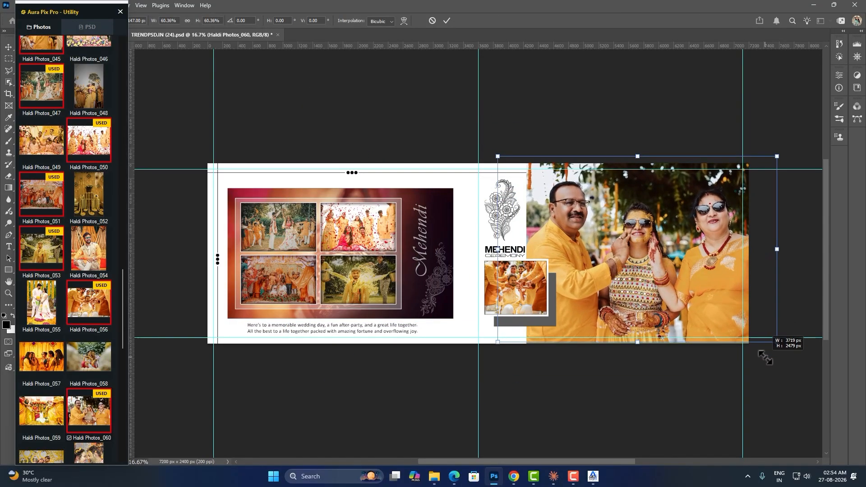
pyautogui.press('Return')
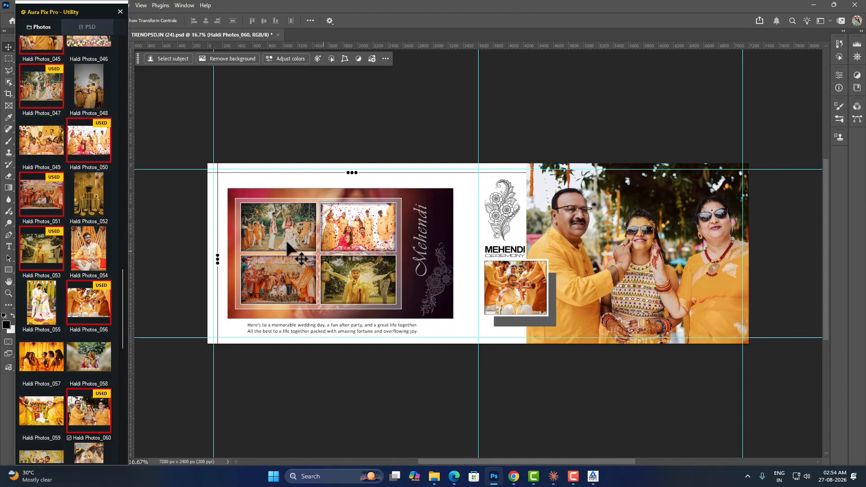
# Close the Utility window and close TRENDPSD.IN (24).psd without saving its changes.
pyautogui.click(120, 11)
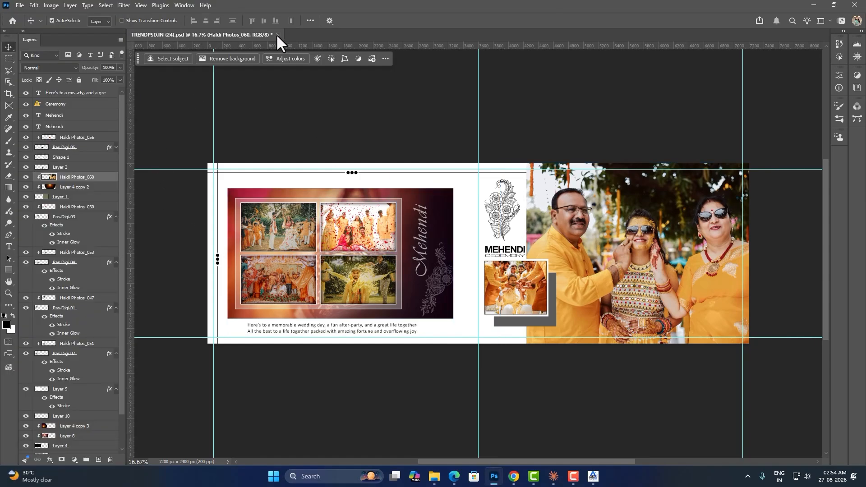
pyautogui.click(278, 35)
pyautogui.click(428, 176)
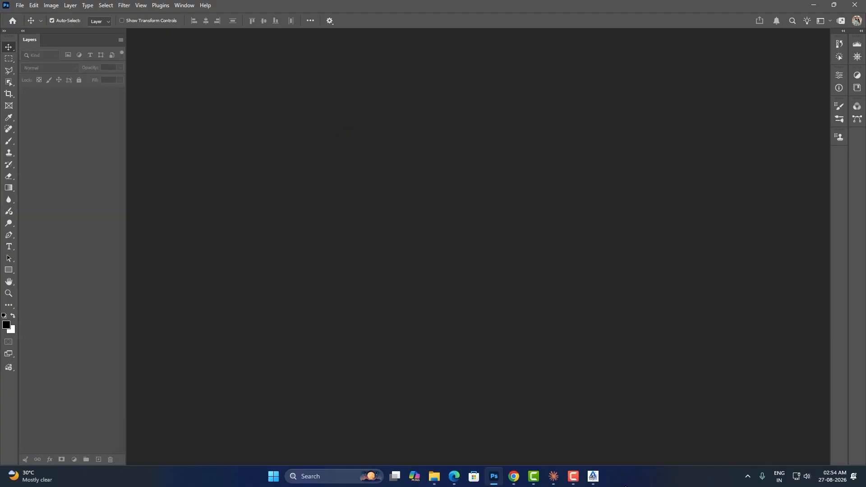
# Switch to Aura Pix Pro and look through its Backgrounds, Cliparts and Cutouts libraries and the Studio Settings.
pyautogui.click(594, 477)
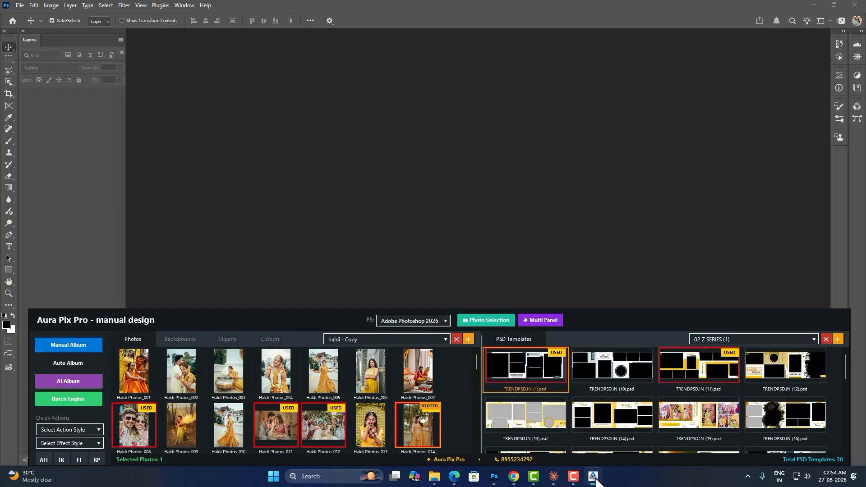
pyautogui.click(183, 340)
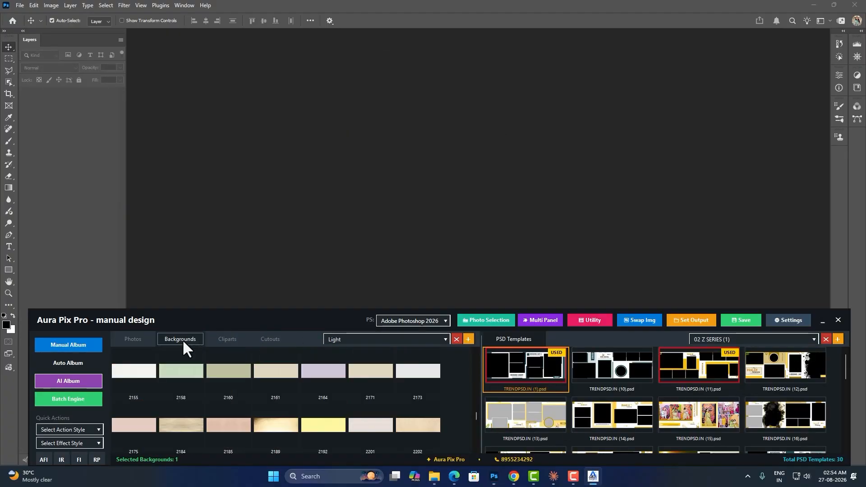
pyautogui.click(227, 340)
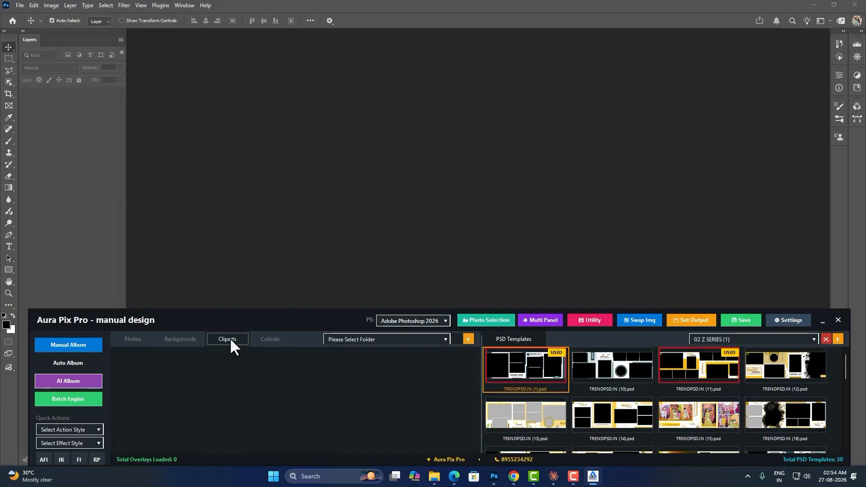
pyautogui.click(271, 343)
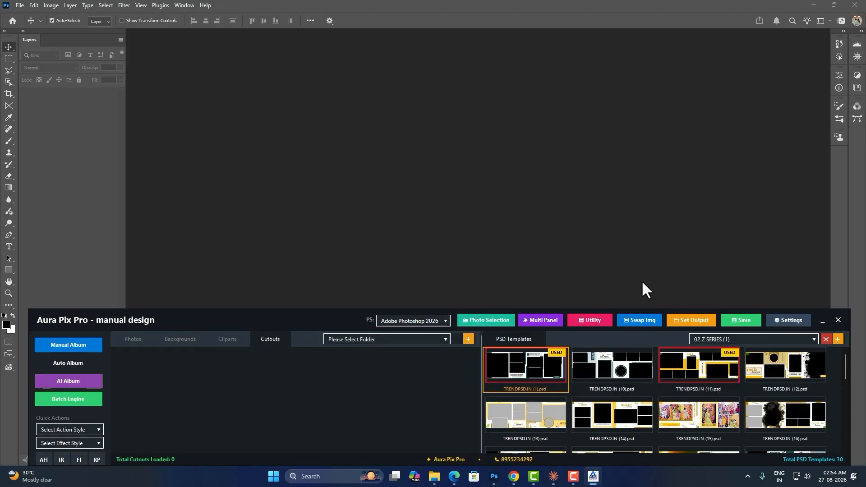
pyautogui.click(787, 323)
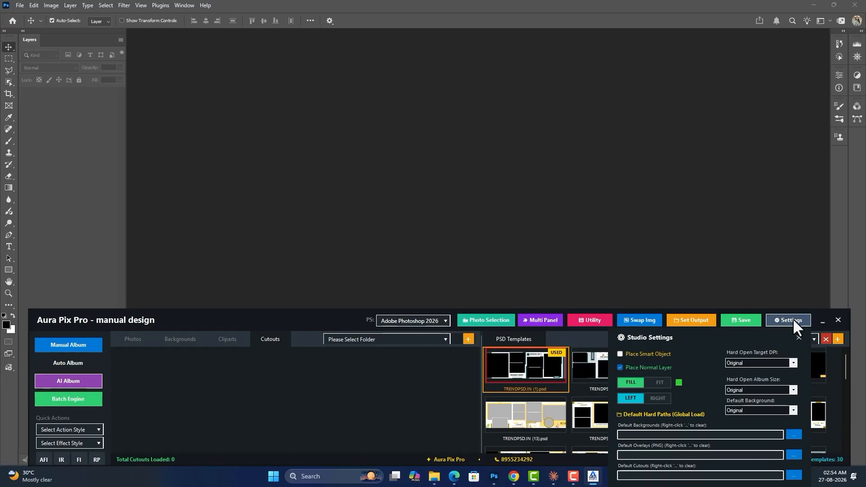
pyautogui.click(792, 318)
# Browse the PNGOverla folder through the Utility's Special FX PNG Overlay option, cancel the selection, and return to the Photos library.
pyautogui.click(587, 320)
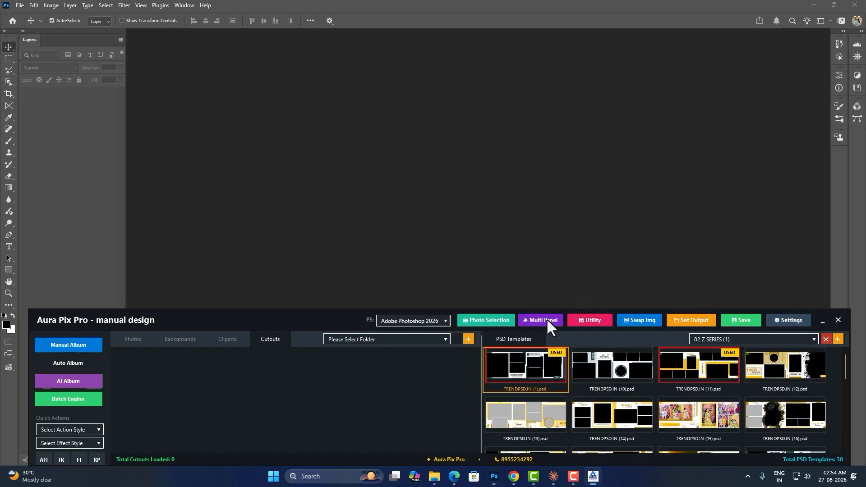
pyautogui.click(818, 174)
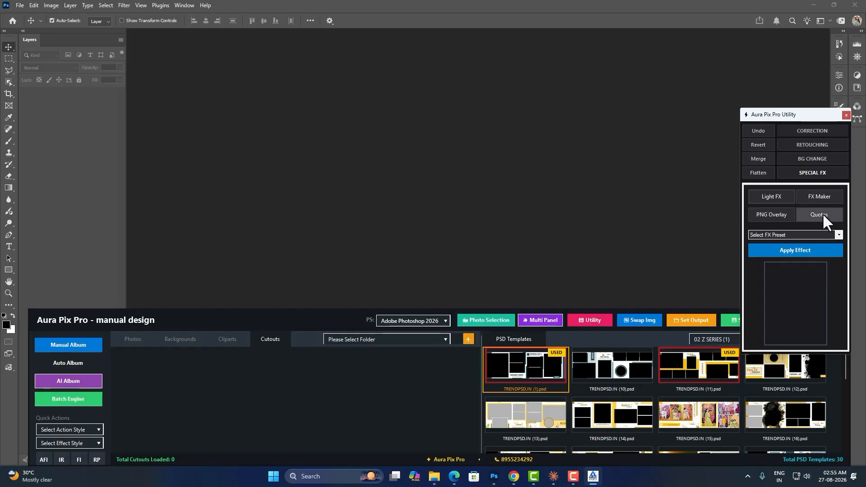
pyautogui.click(766, 213)
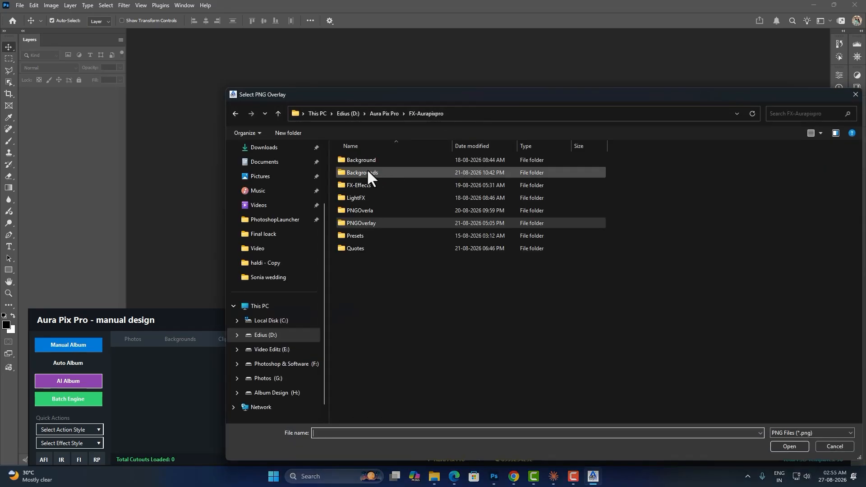
pyautogui.doubleClick(372, 210)
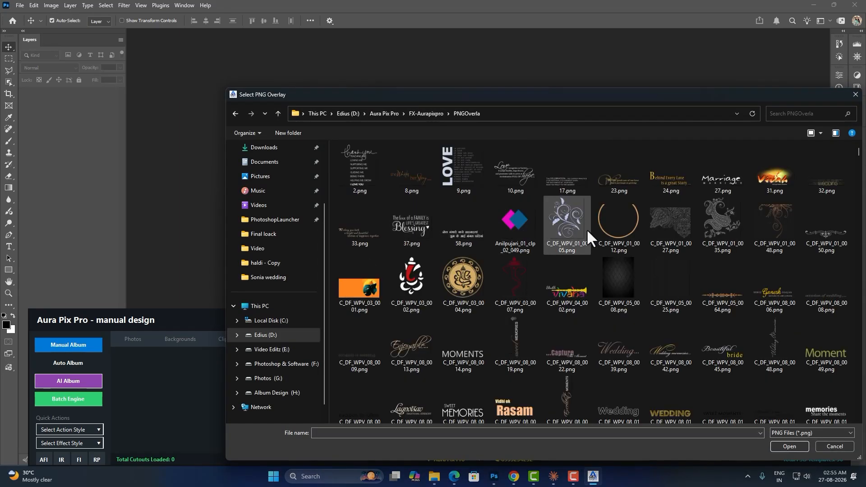
pyautogui.scroll(-5, 586, 228)
pyautogui.scroll(-10, 588, 232)
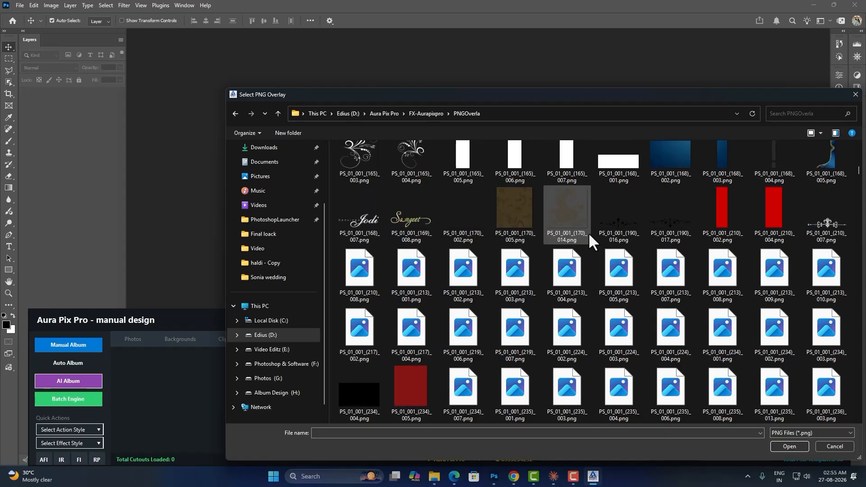
pyautogui.click(856, 95)
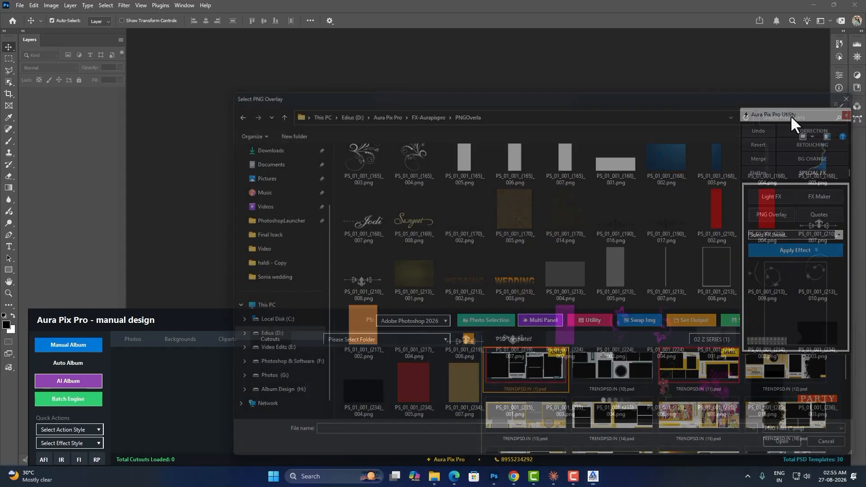
pyautogui.click(133, 338)
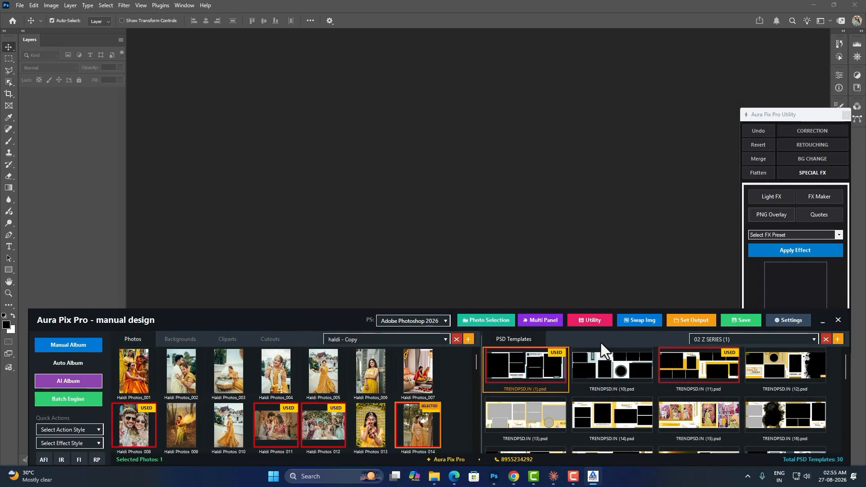